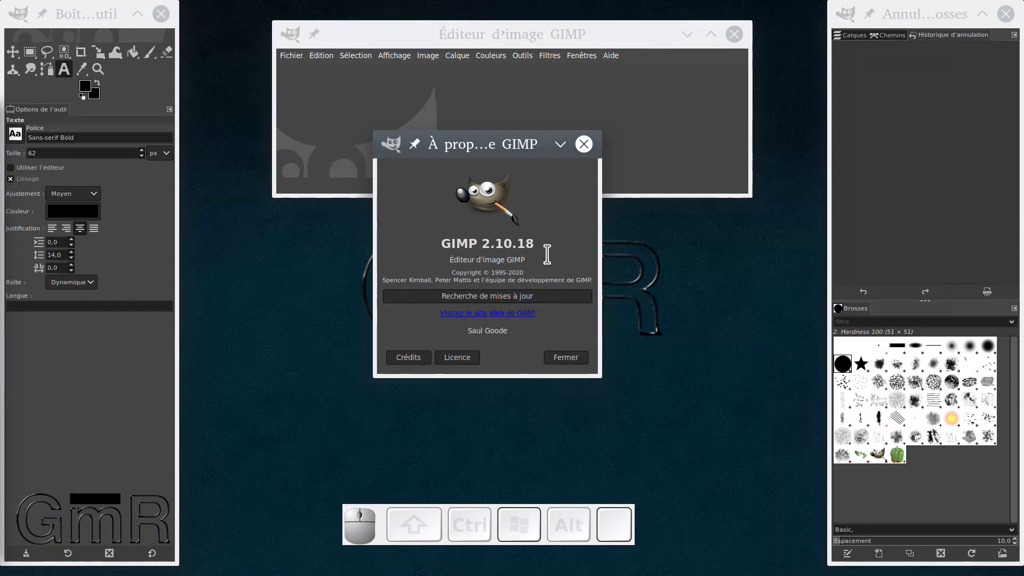
Close the About GIMP dialog
click(570, 360)
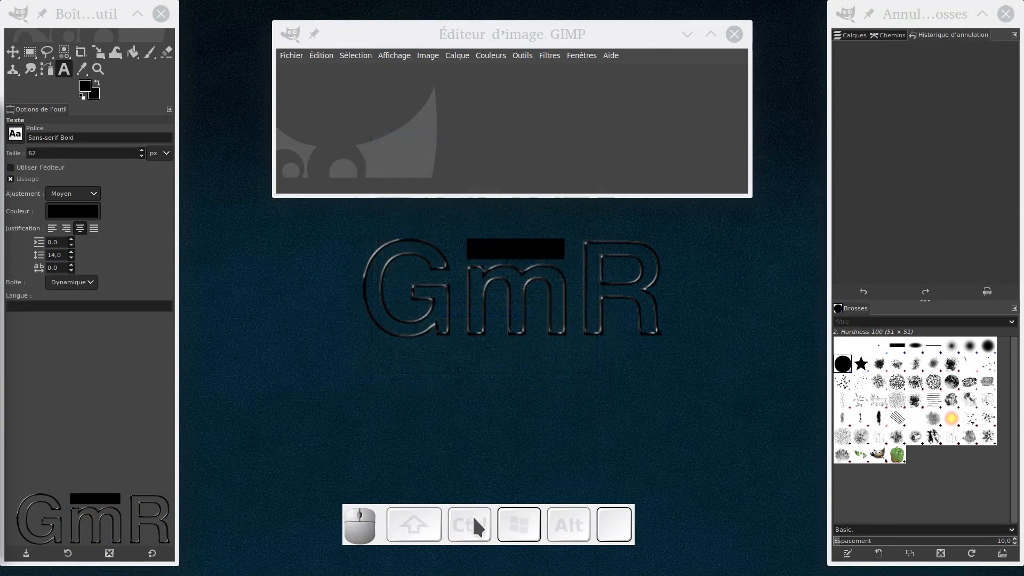
drag(498, 526, 520, 557)
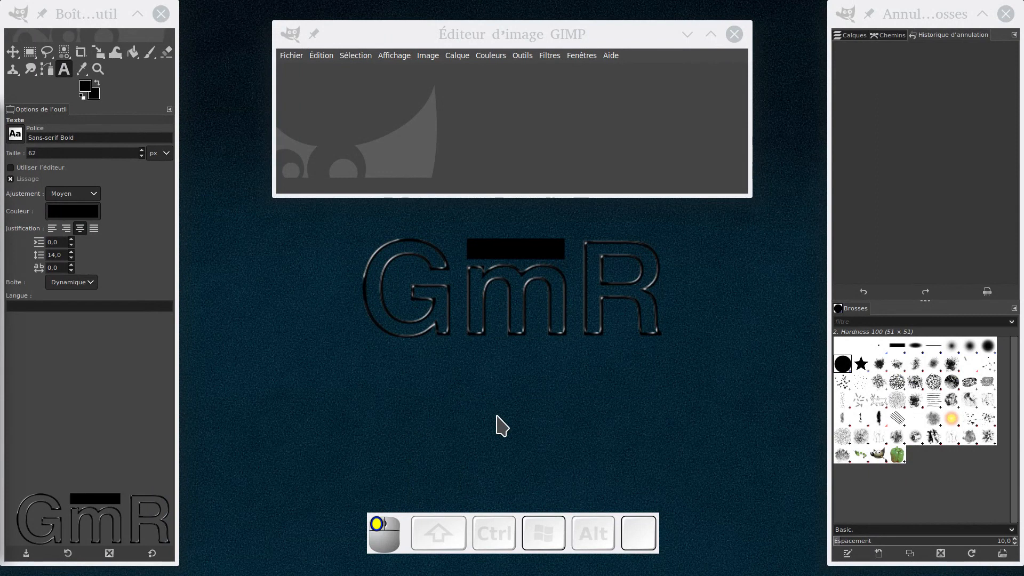
drag(496, 415, 467, 433)
right_click(420, 474)
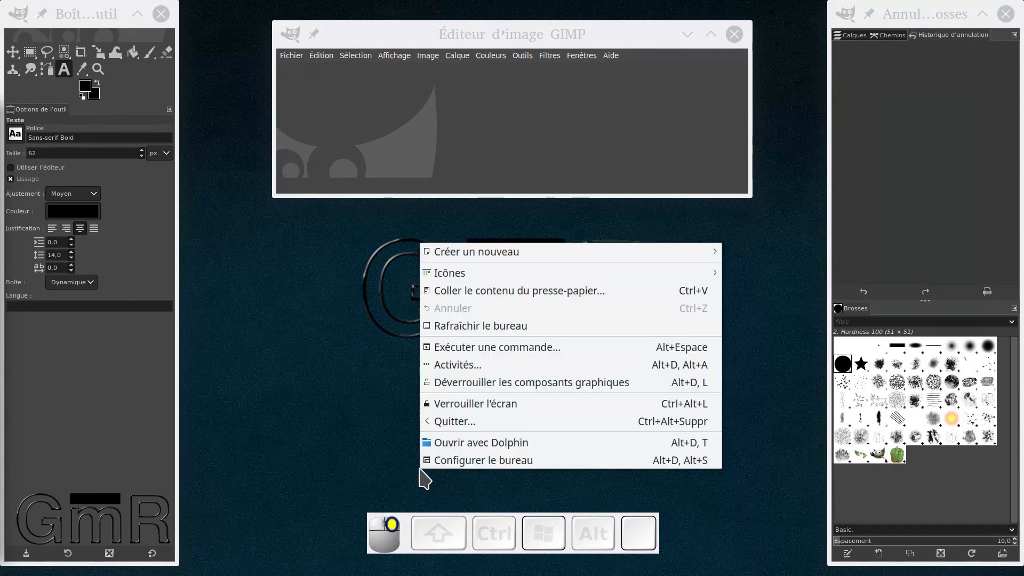
click(309, 401)
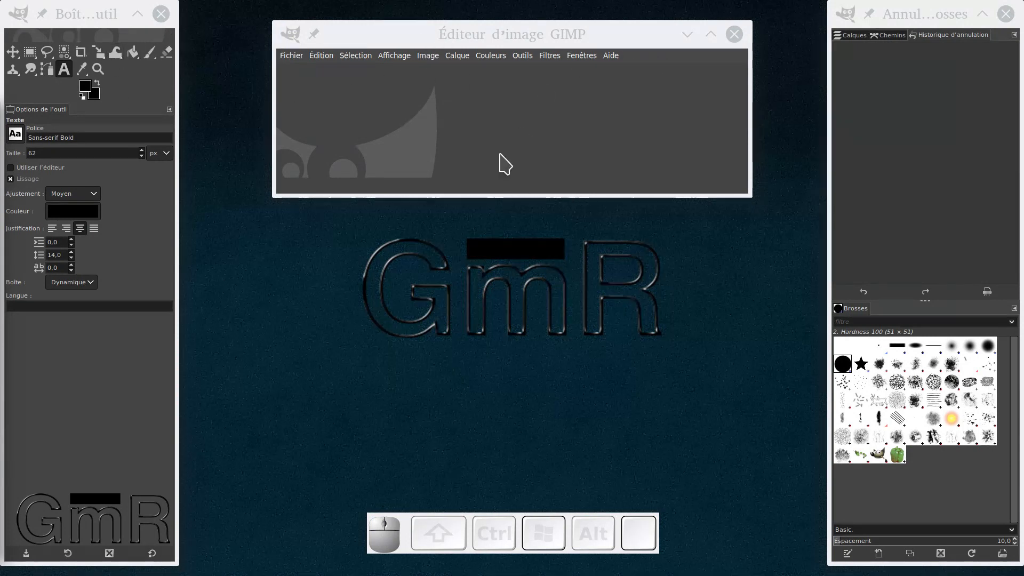
Rearrange the image editor, toolbox and dock windows on the desktop, and make the image editor window taller
drag(505, 33, 475, 63)
drag(86, 15, 124, 44)
drag(221, 42, 220, 37)
mouse_move(910, 2)
mouse_down()
mouse_move(923, 32)
mouse_move(898, 17)
mouse_up()
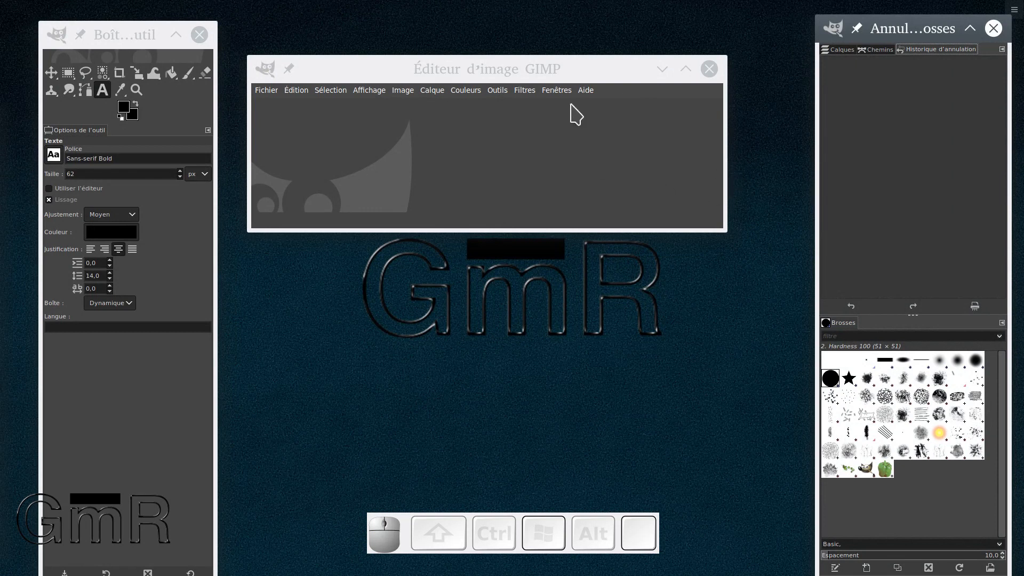
drag(408, 228, 430, 422)
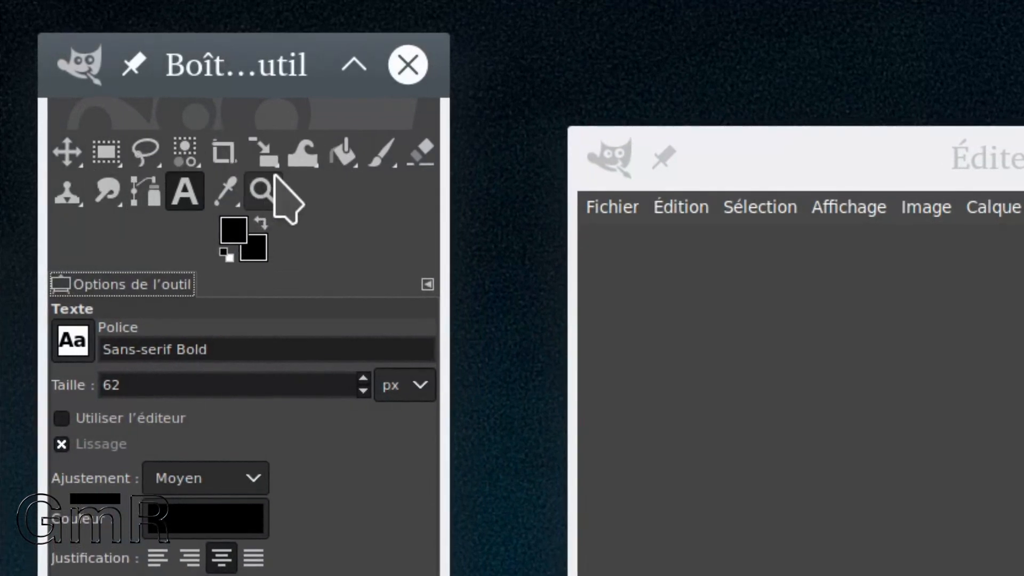
Choose the Gauchir (Warp) tool from its group in the toolbox
click(305, 165)
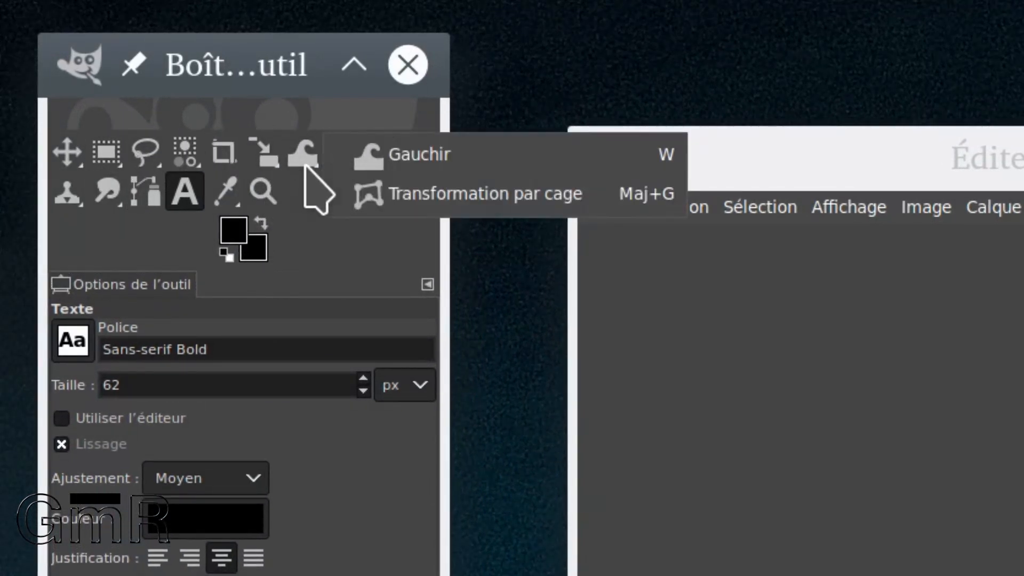
click(424, 156)
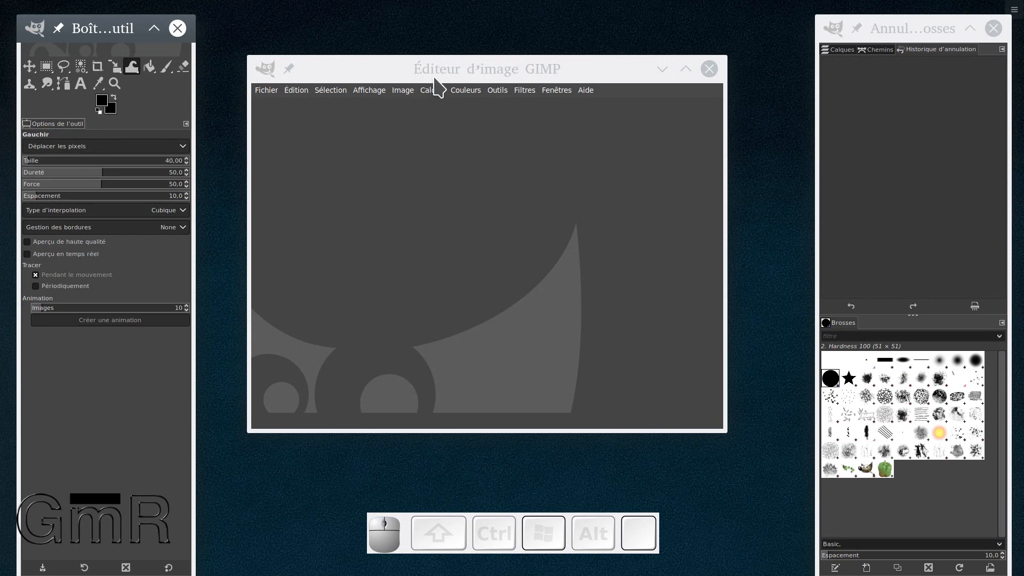
Bring up the toolbox (Boîte à outils) from the image editor window
click(449, 74)
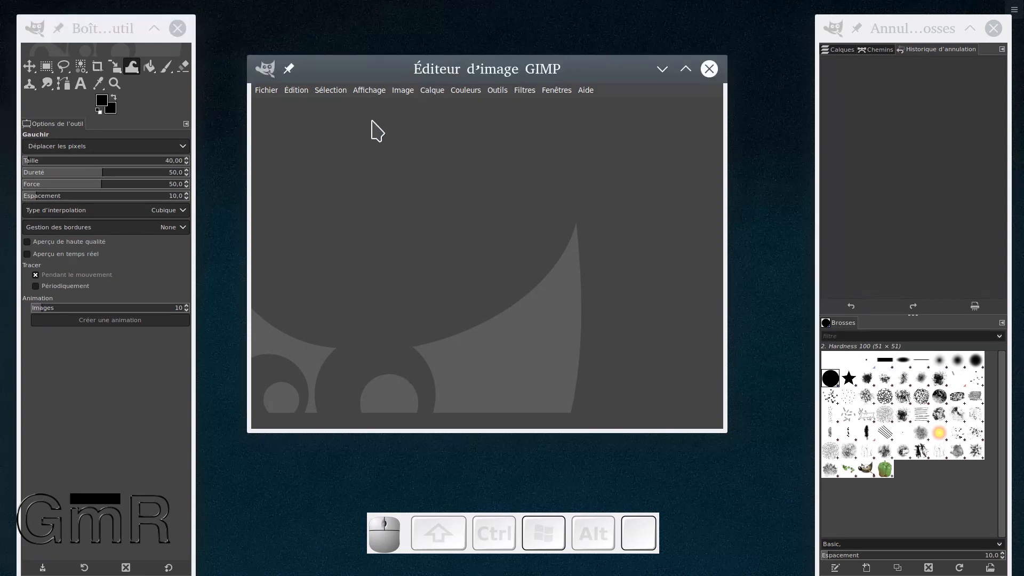
click(270, 92)
mouse_move(299, 92)
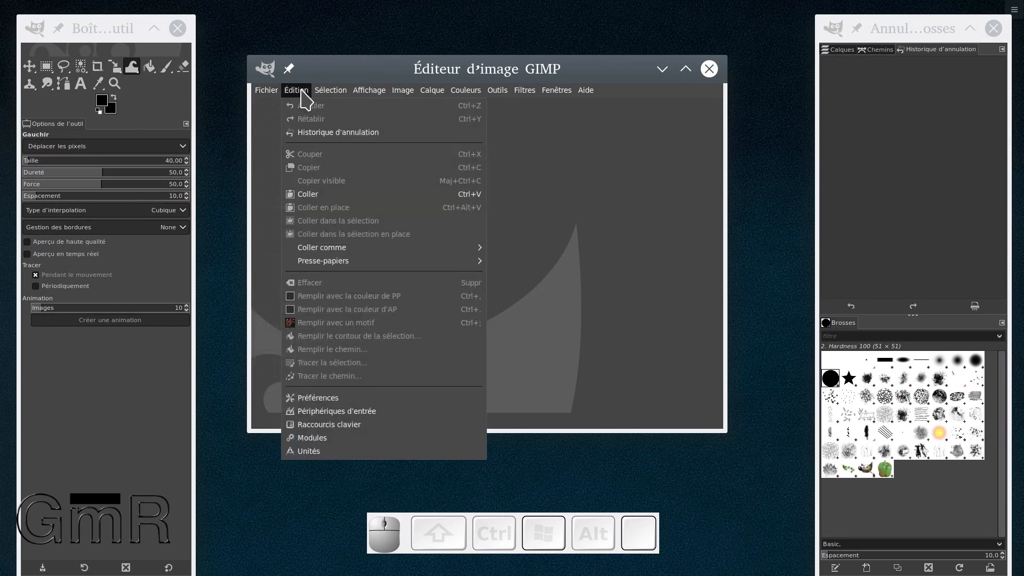
mouse_move(367, 94)
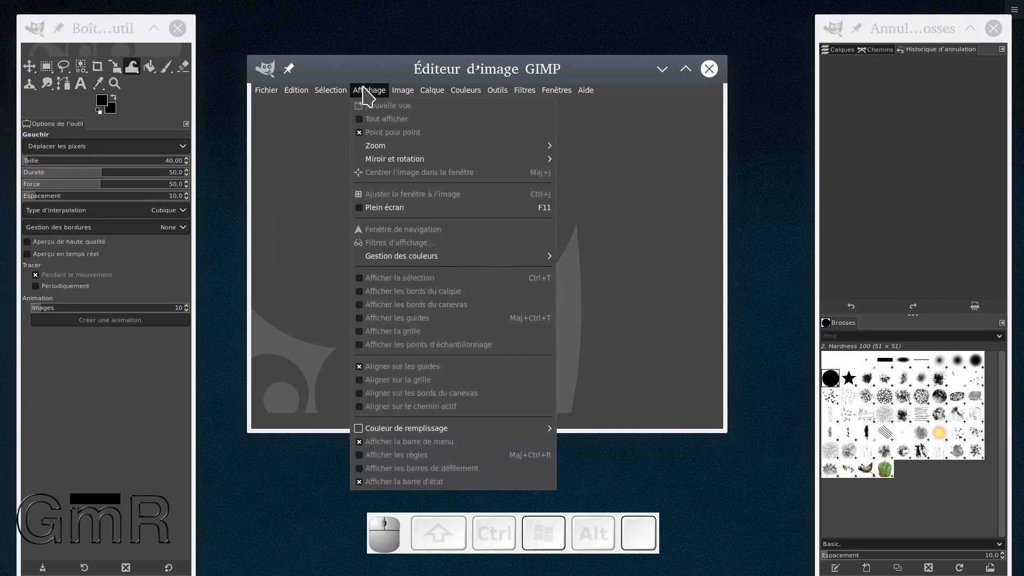
mouse_move(400, 93)
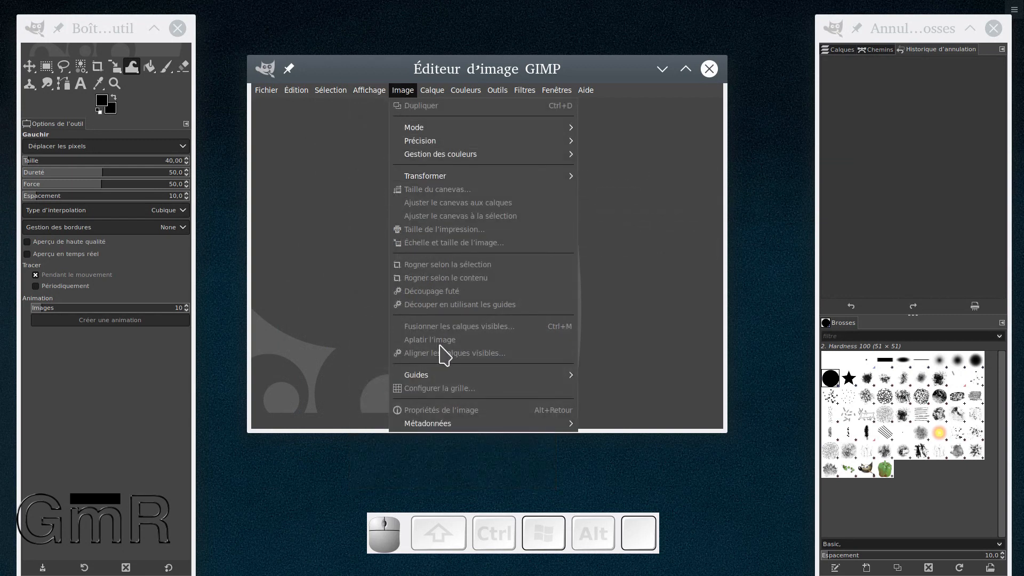
mouse_move(432, 99)
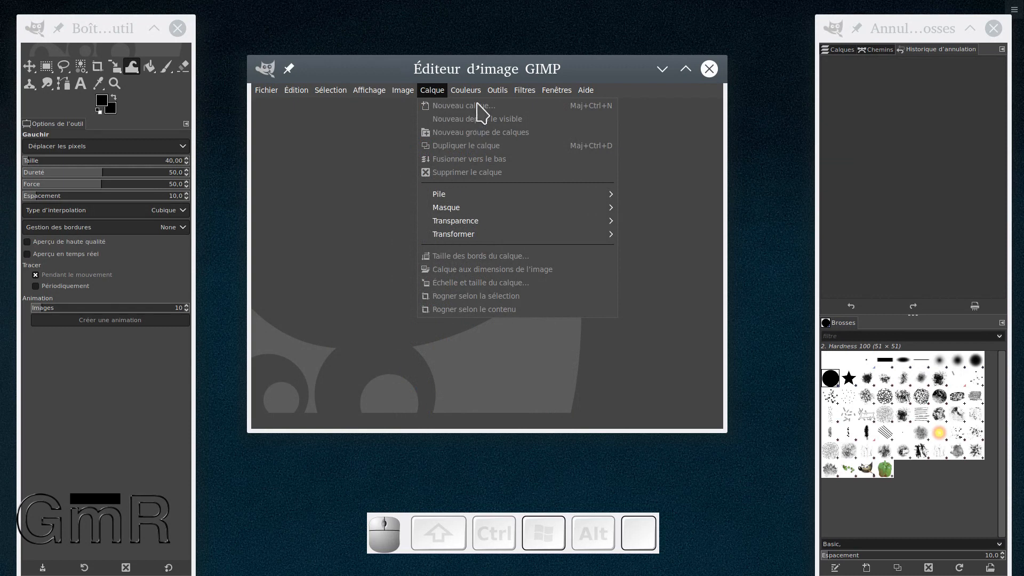
mouse_move(472, 91)
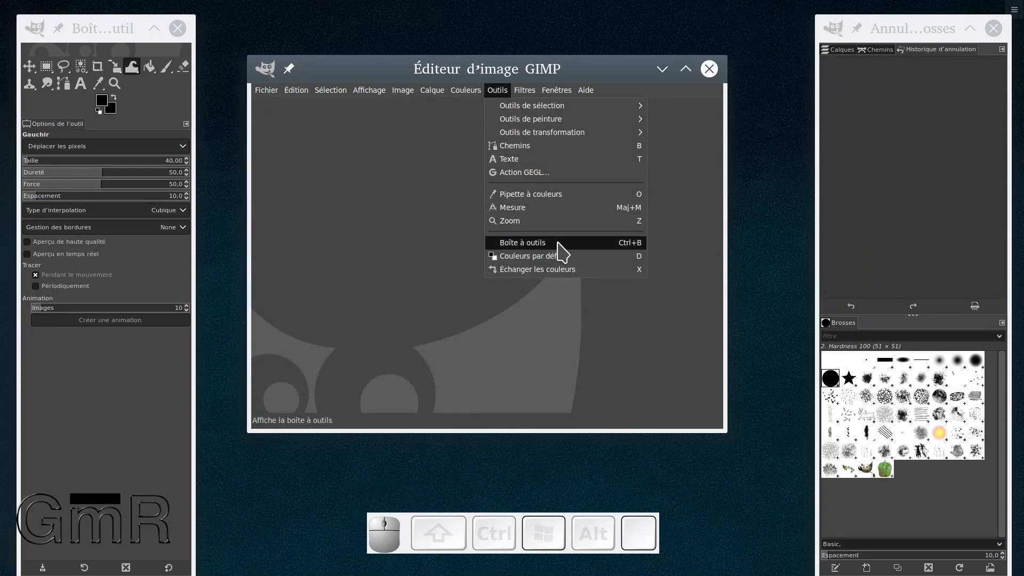
click(558, 243)
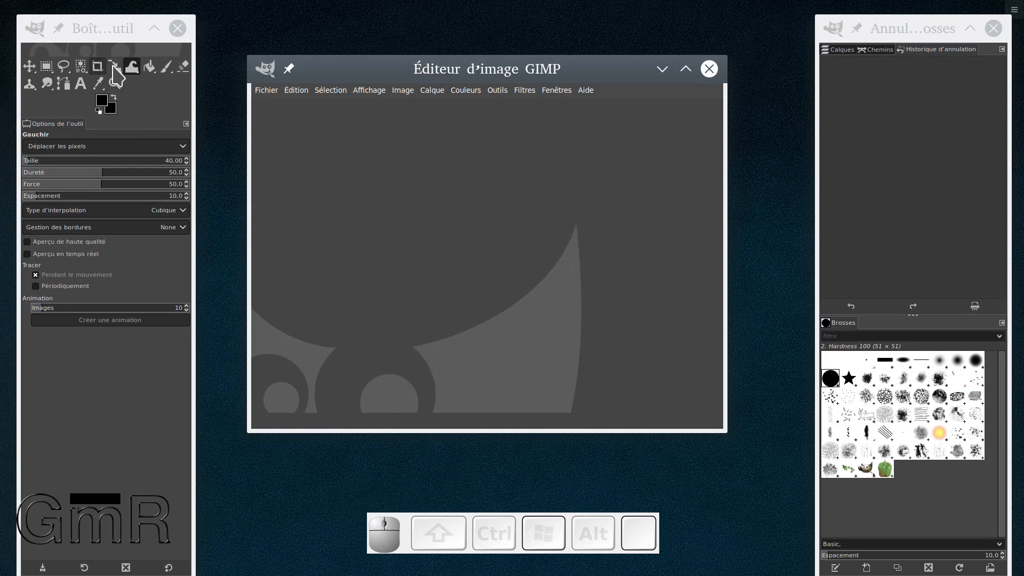
Reset the foreground and background colours to the default black and white
click(495, 92)
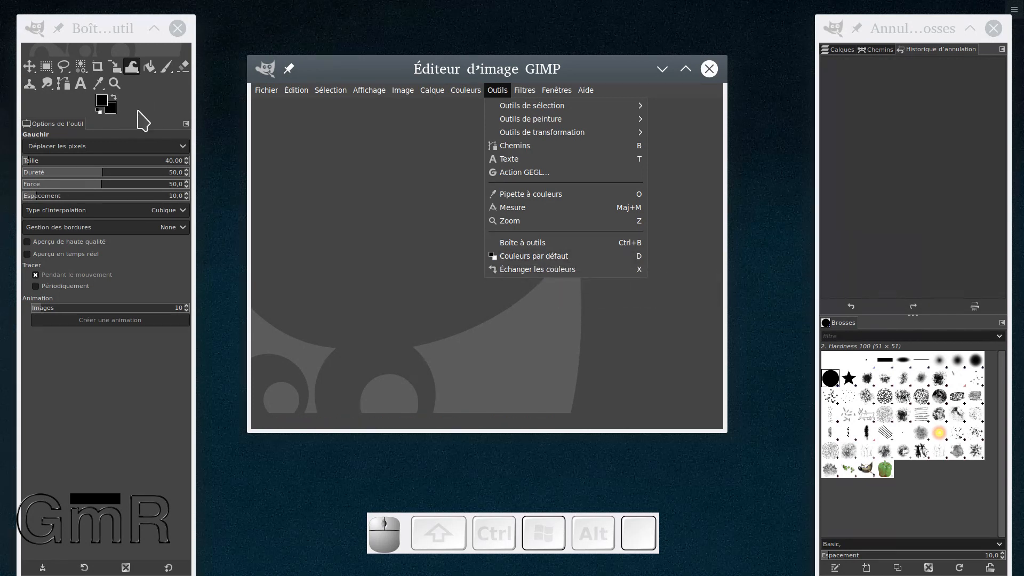
click(545, 257)
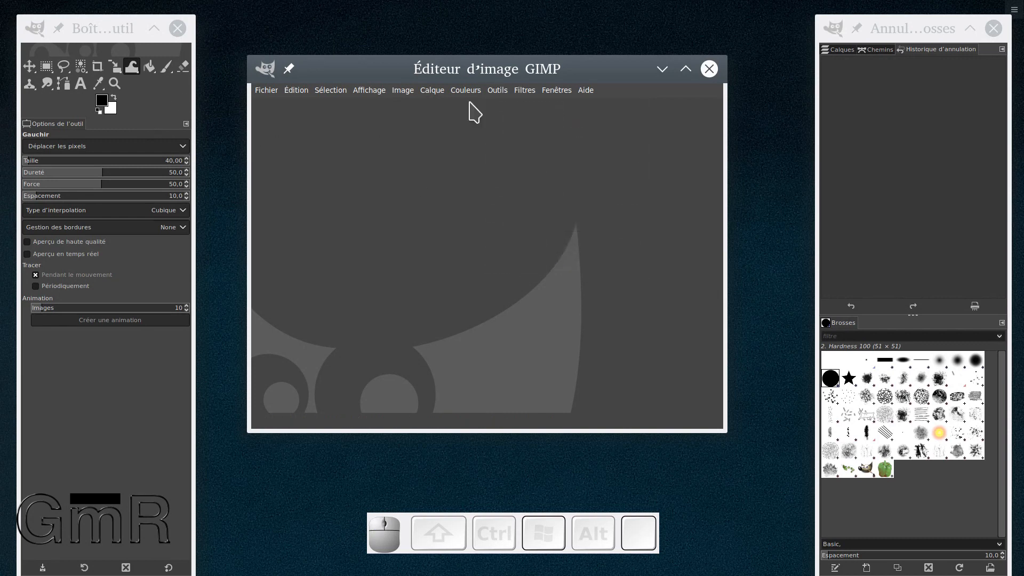
click(525, 91)
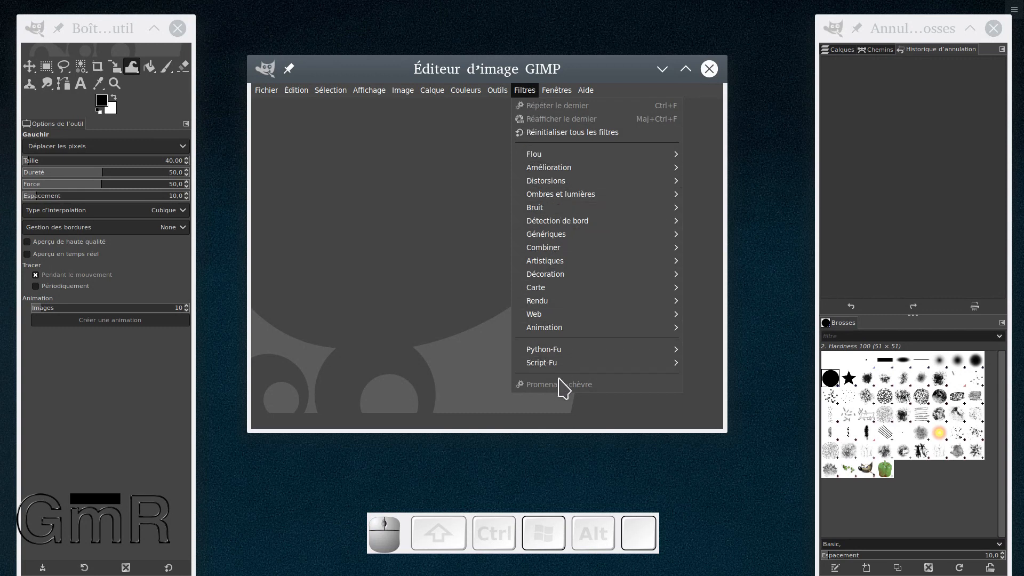
mouse_move(559, 281)
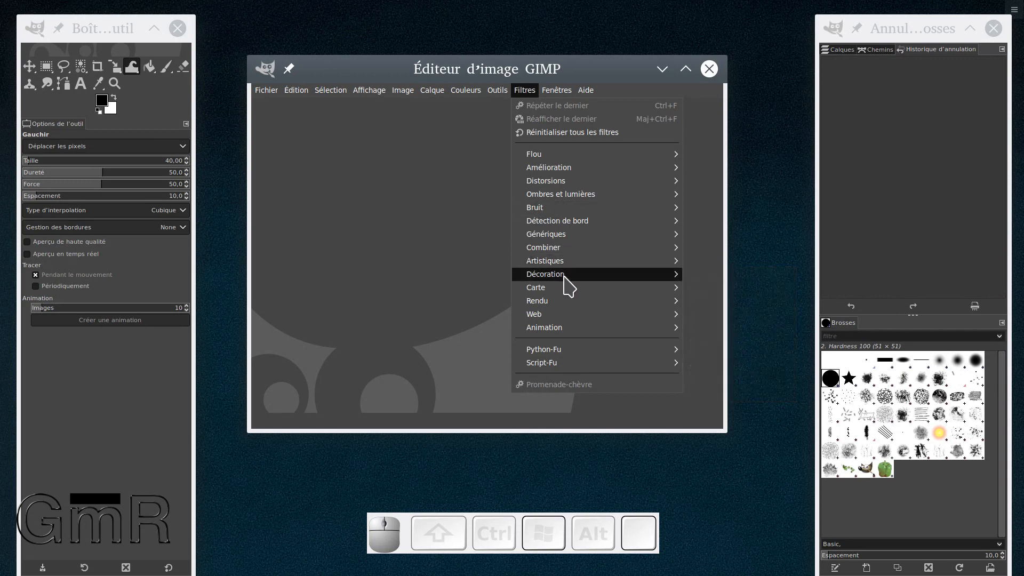
mouse_move(546, 186)
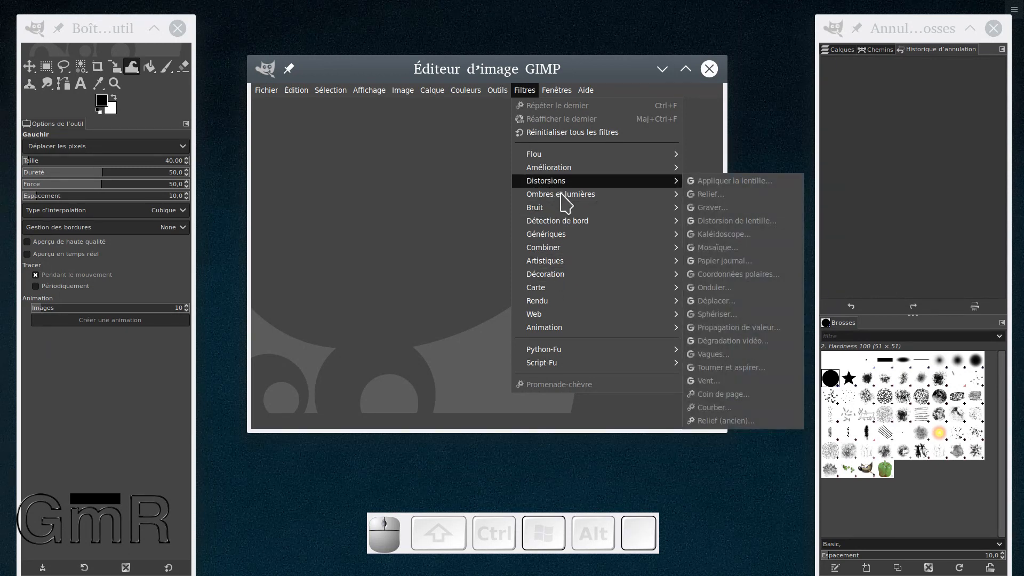
click(420, 231)
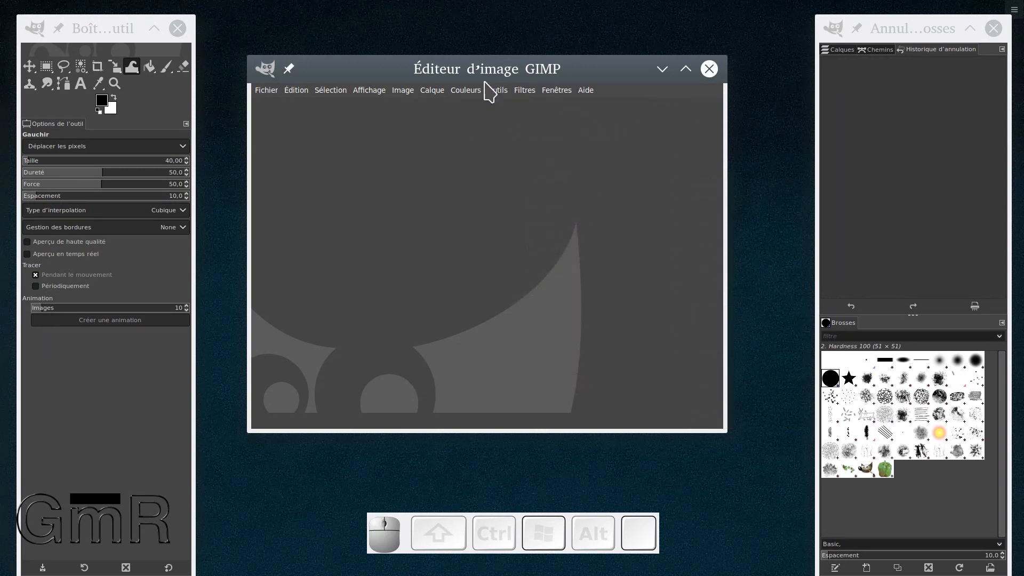
Move the image editor window slightly upward, and view and close GIMP's About (À propos) information
drag(564, 71, 566, 53)
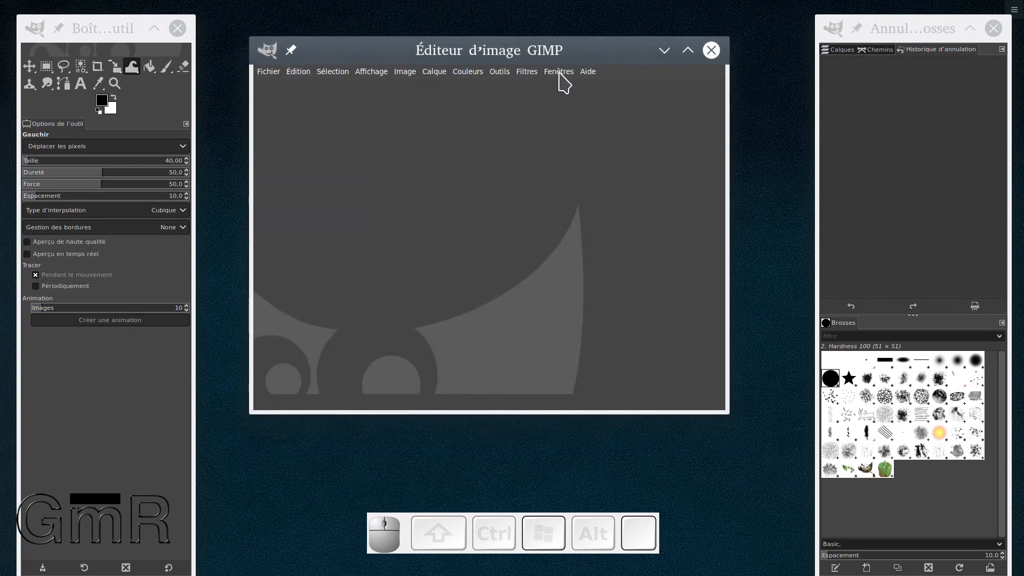
click(585, 73)
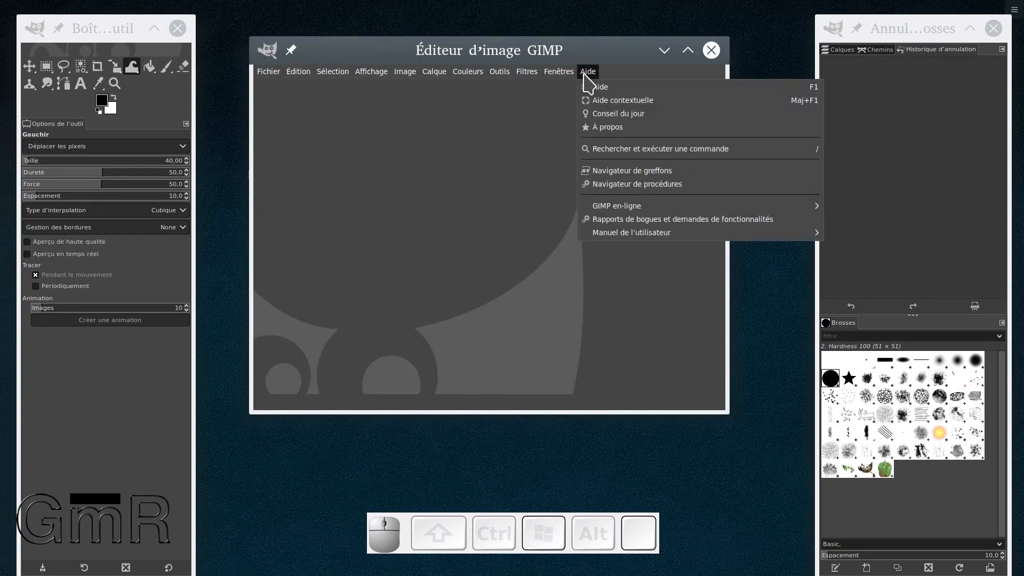
click(614, 129)
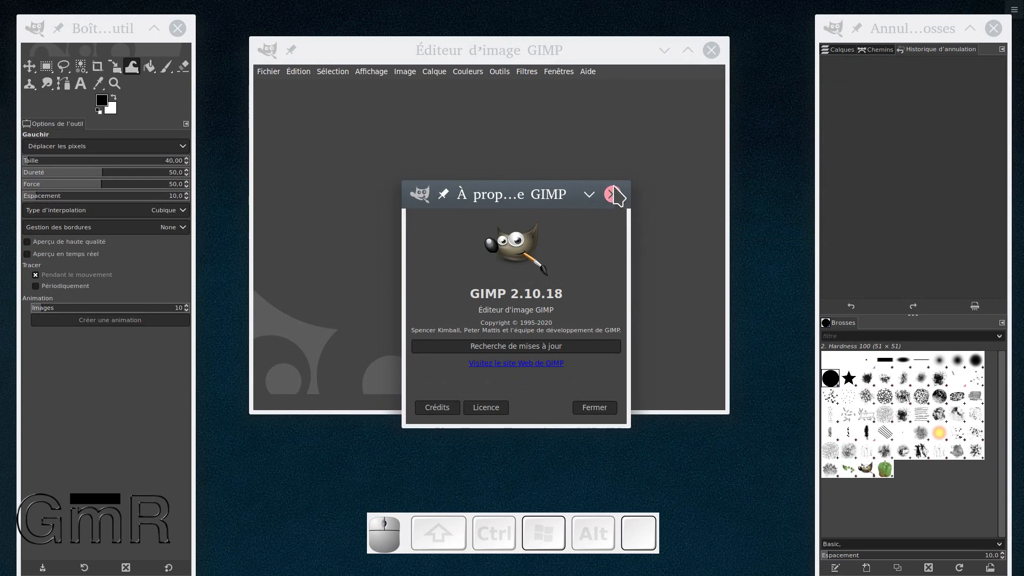
click(595, 409)
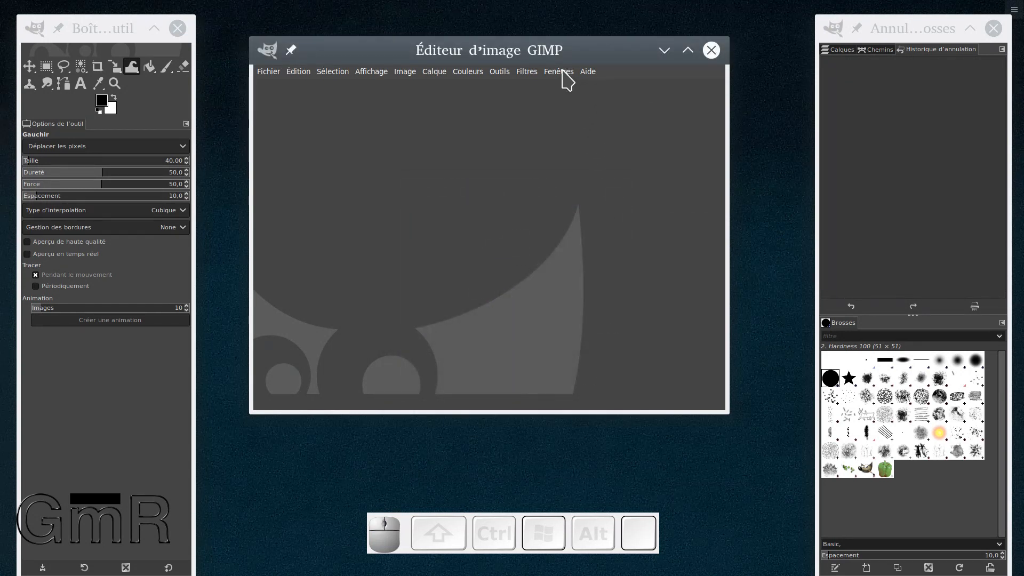
Bring the dock window beside the image editor, review its Calques, Chemins and Historique d'annulation dialogs, and move it away again
mouse_move(892, 33)
mouse_down()
mouse_move(786, 39)
mouse_move(857, 27)
mouse_move(807, 64)
mouse_move(741, 53)
mouse_up()
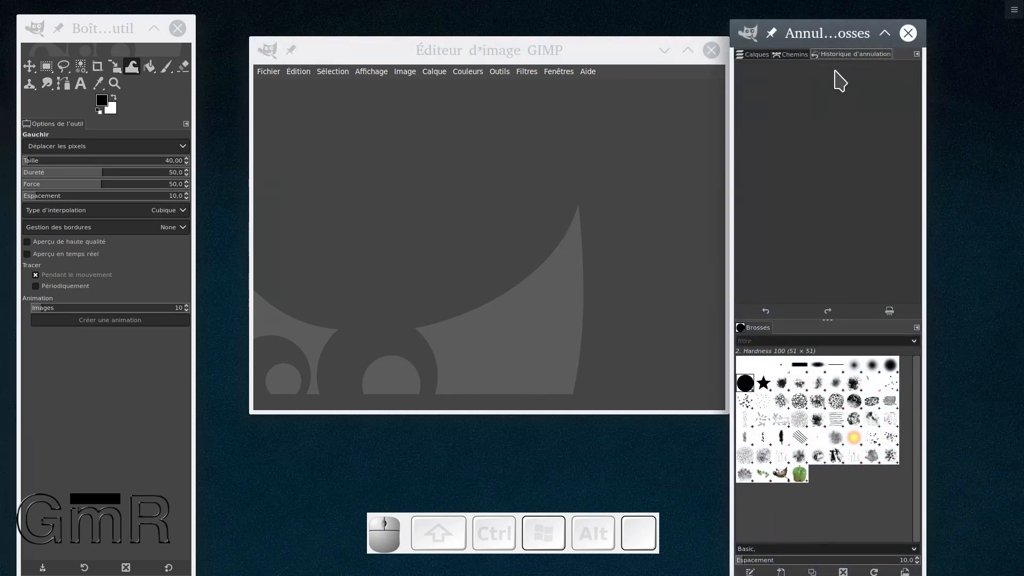
click(797, 55)
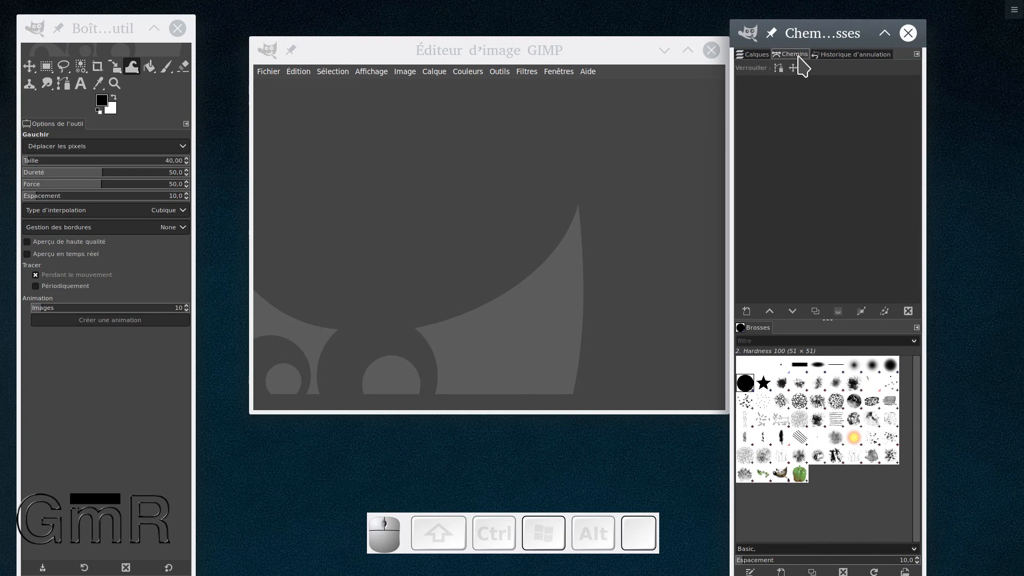
click(760, 57)
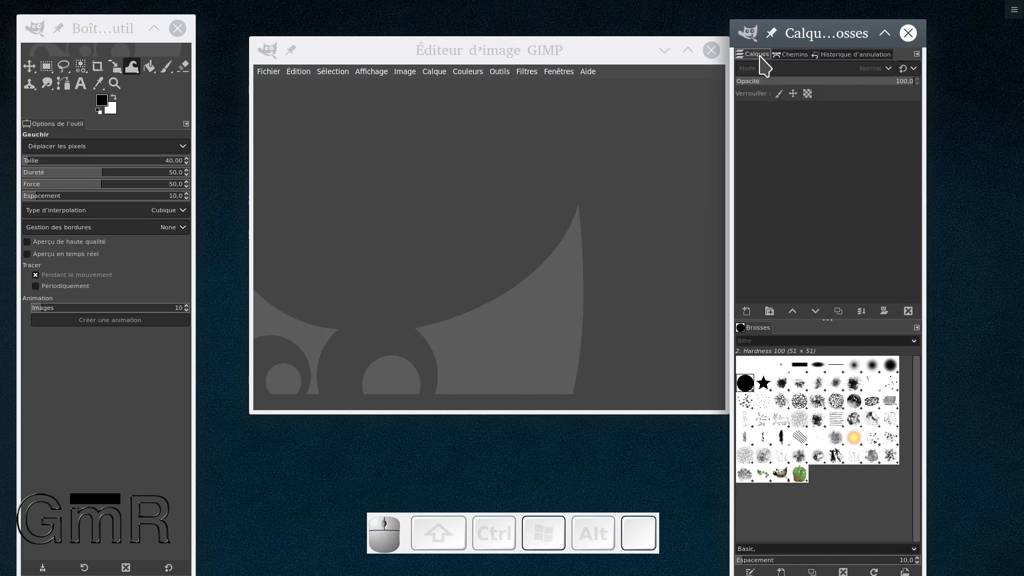
click(794, 55)
click(836, 55)
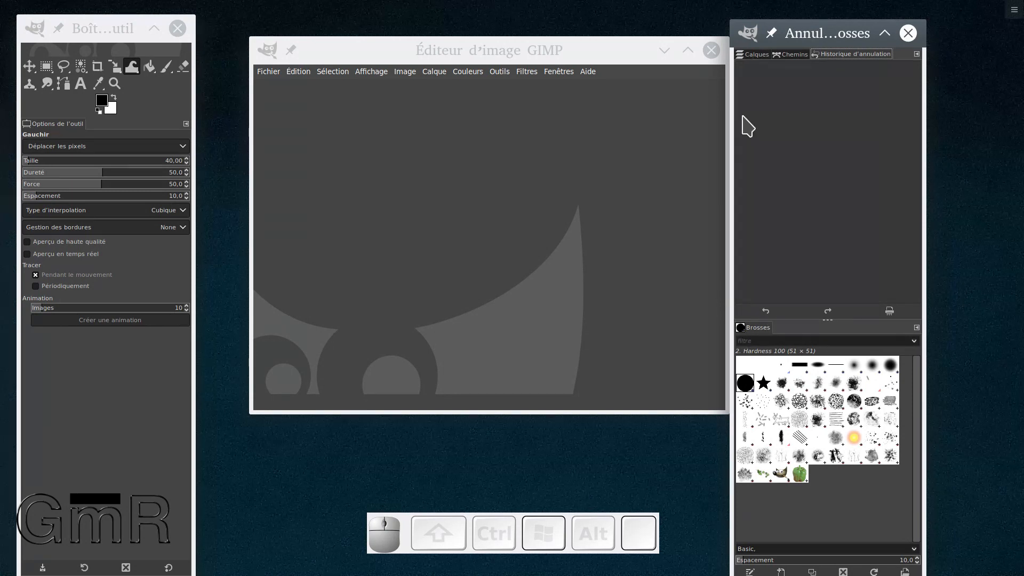
click(755, 54)
click(795, 54)
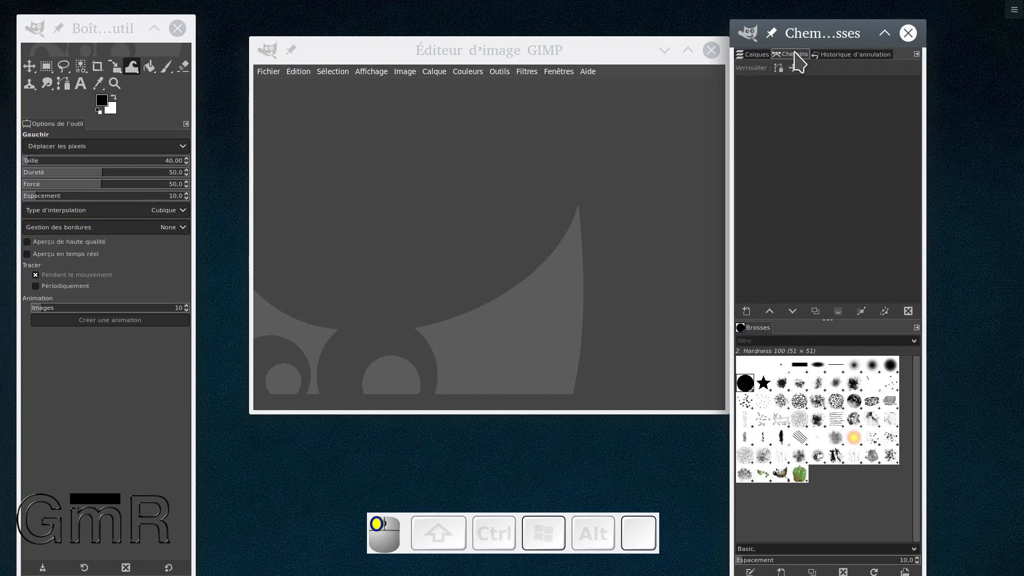
click(832, 55)
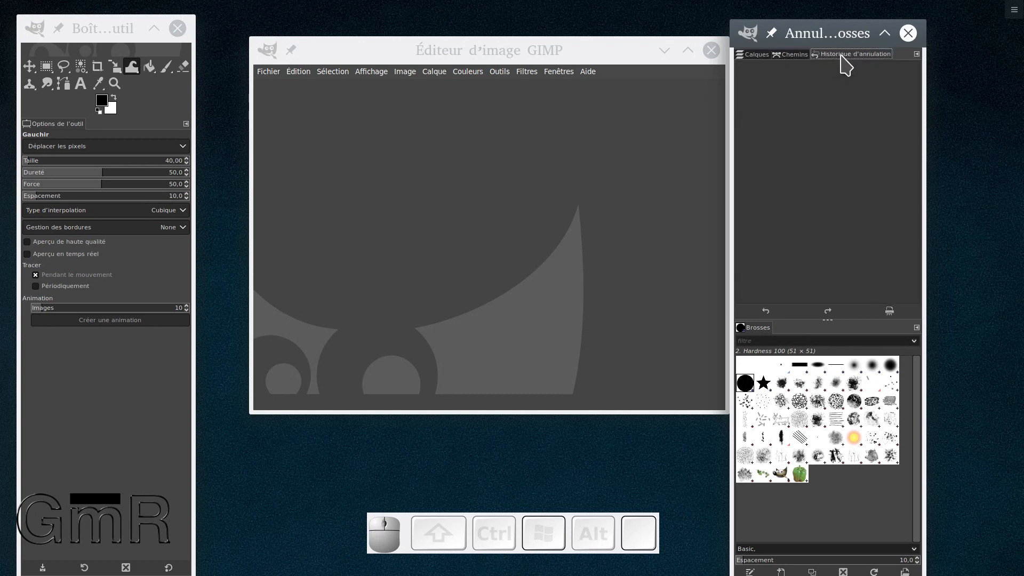
drag(838, 40, 898, 39)
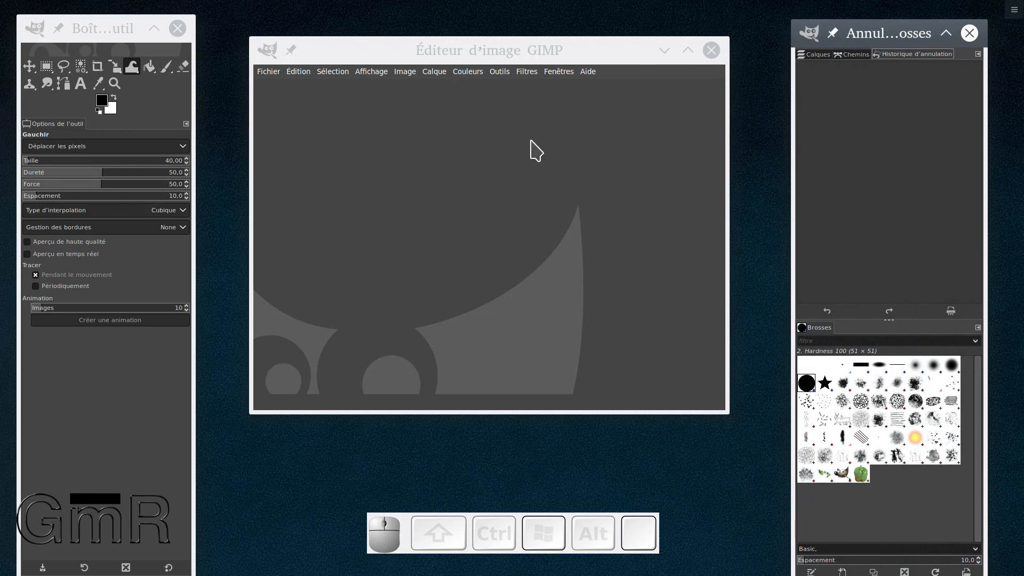
Open the dockable Images dialog and place its window over the image editor window
click(557, 71)
mouse_move(588, 72)
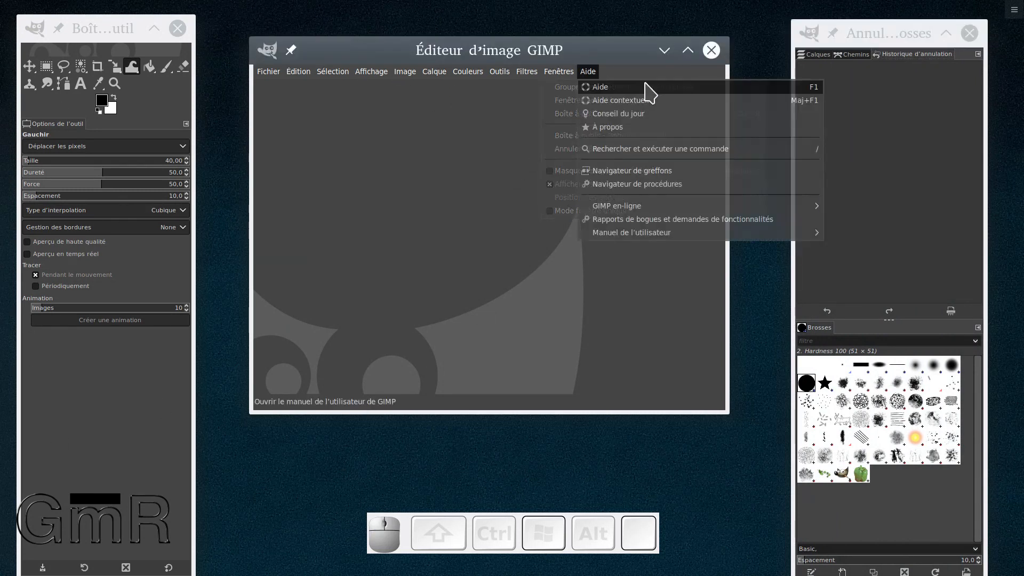
mouse_move(568, 89)
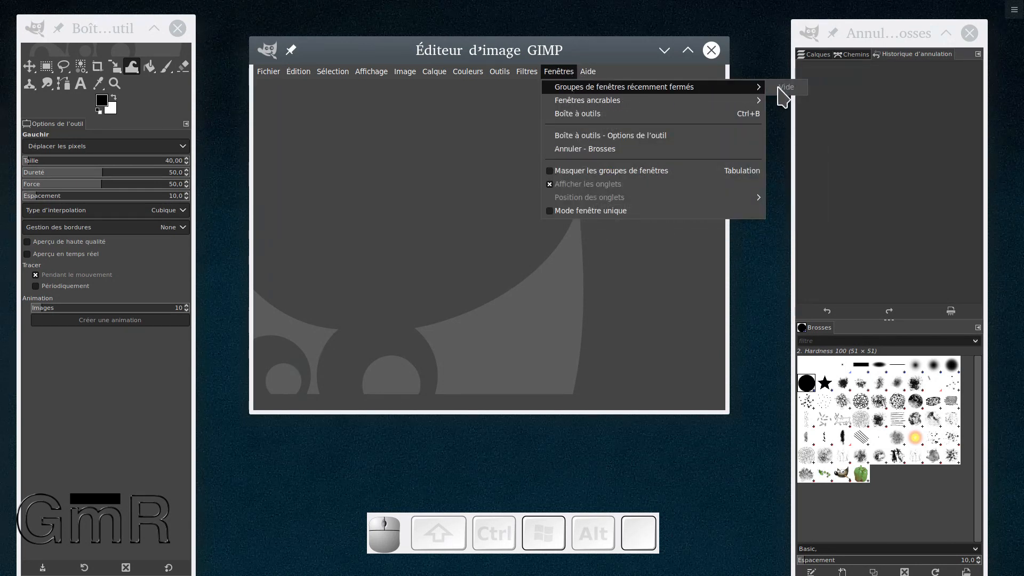
mouse_move(668, 105)
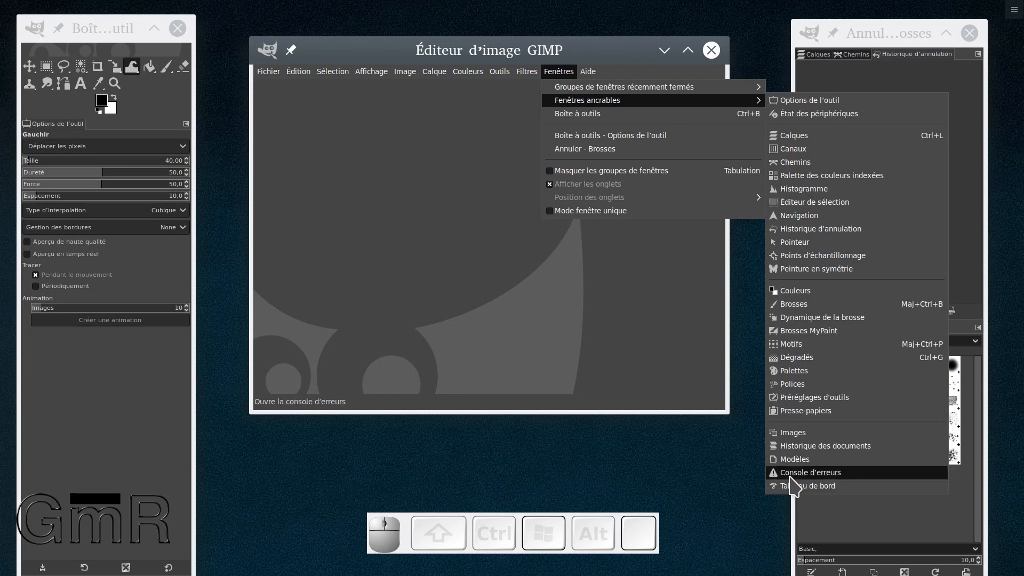
click(795, 432)
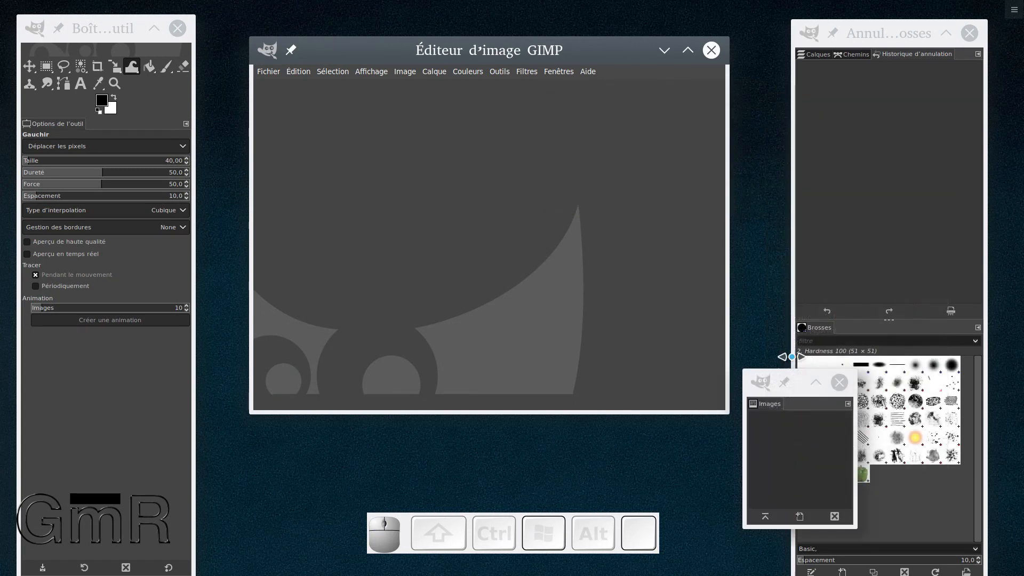
drag(801, 375, 577, 228)
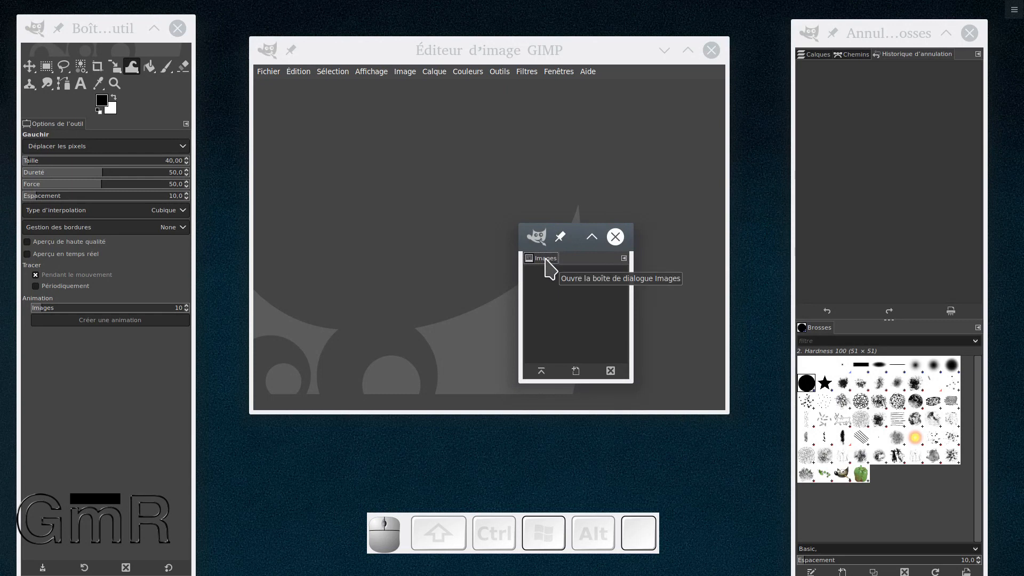
Dock the Images dialog as a tab beside Brosses and switch between the two tabs
mouse_move(548, 263)
mouse_down()
mouse_move(680, 328)
mouse_move(832, 347)
mouse_move(841, 368)
mouse_move(848, 327)
mouse_move(857, 343)
mouse_move(875, 330)
mouse_move(853, 385)
mouse_move(838, 368)
mouse_move(830, 375)
mouse_move(849, 411)
mouse_up()
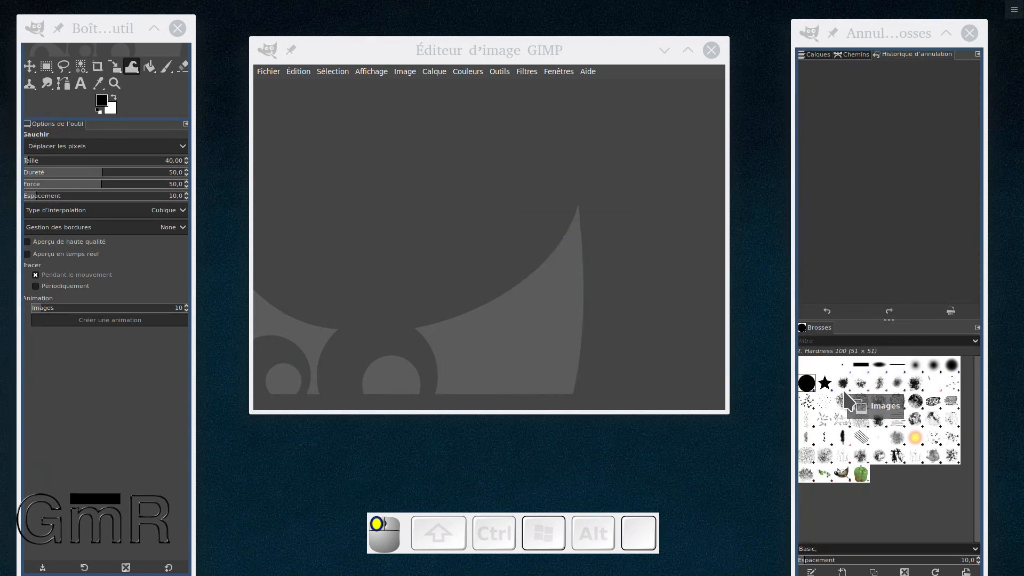
drag(810, 335, 558, 308)
drag(856, 344, 677, 336)
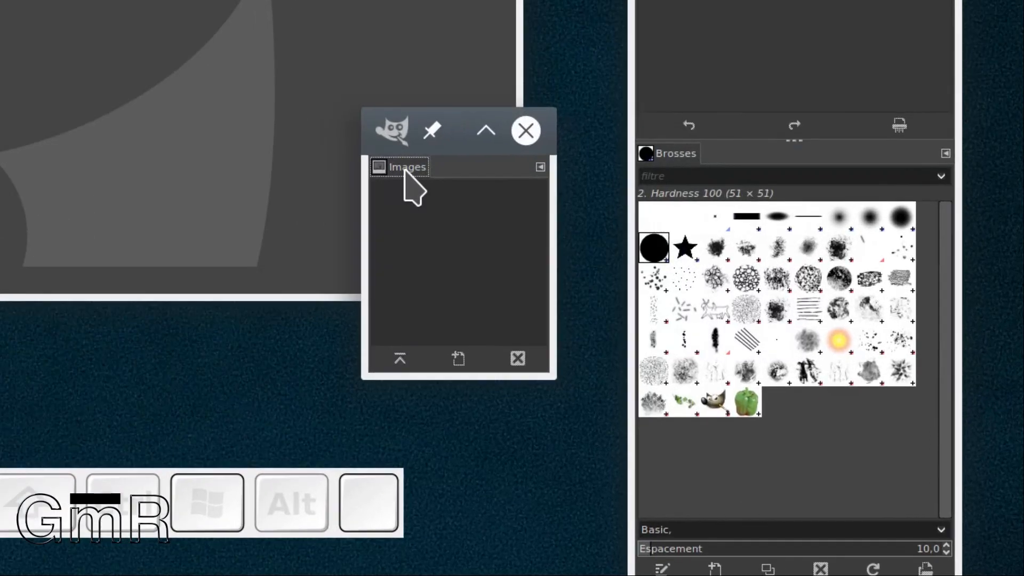
mouse_move(404, 168)
mouse_down()
mouse_move(621, 210)
mouse_move(750, 217)
mouse_move(716, 267)
mouse_move(774, 210)
mouse_move(777, 184)
mouse_move(768, 192)
mouse_move(660, 168)
mouse_move(742, 177)
mouse_move(775, 167)
mouse_move(777, 186)
mouse_up()
click(744, 152)
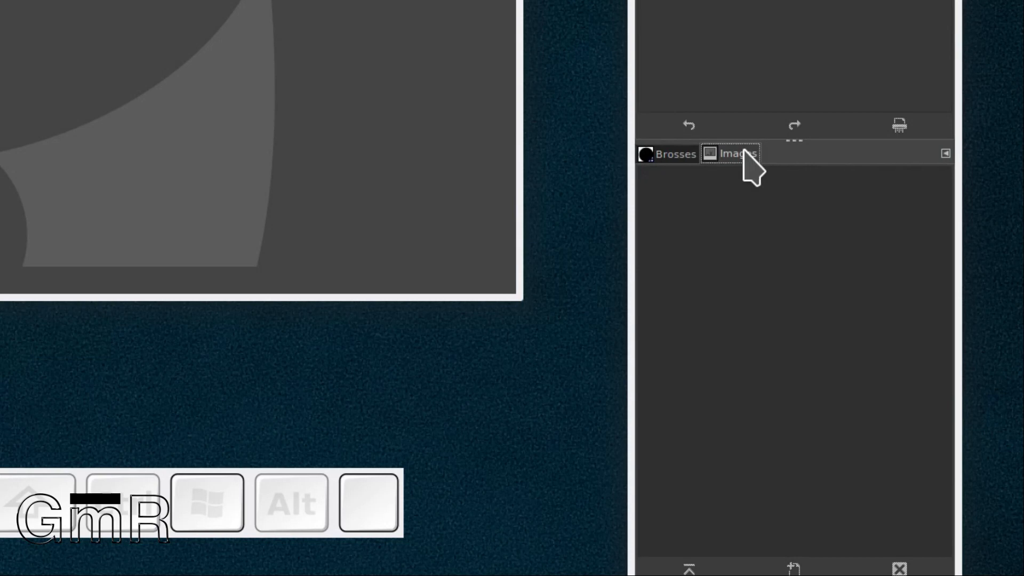
click(732, 221)
click(780, 218)
click(733, 222)
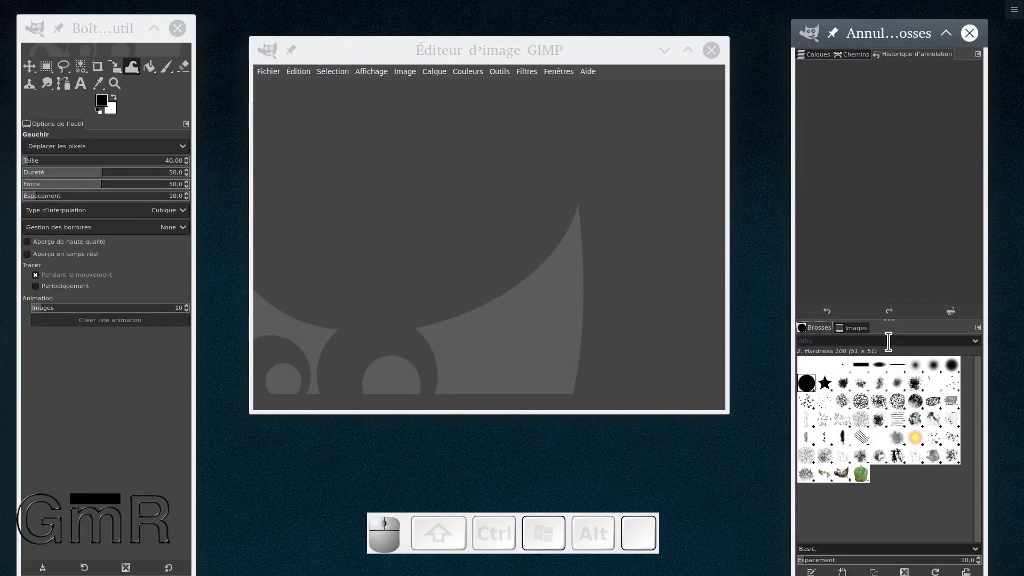
Detach the Images dialog from the Brosses dock into its own window and close it
click(859, 336)
drag(857, 329, 685, 371)
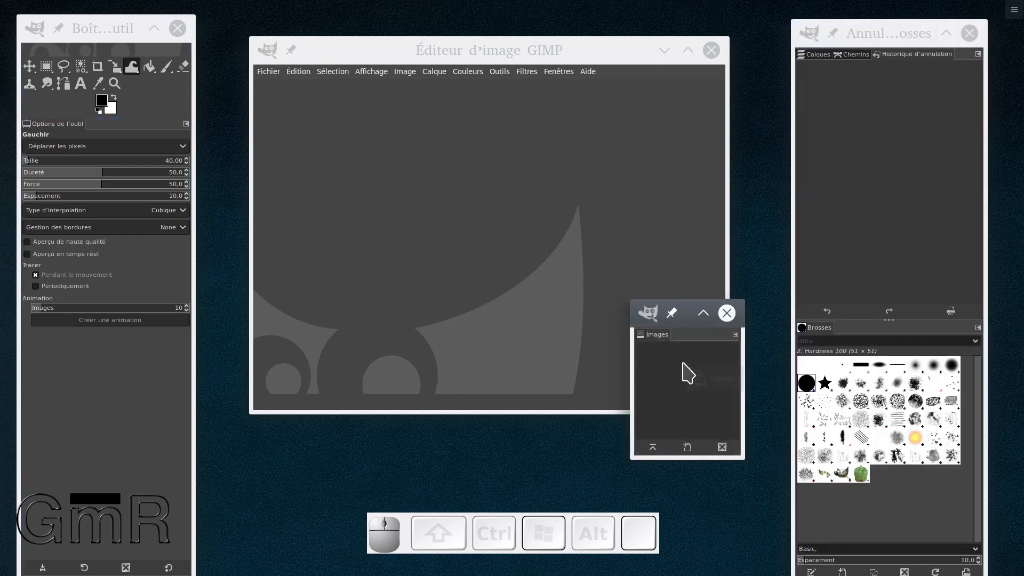
click(726, 312)
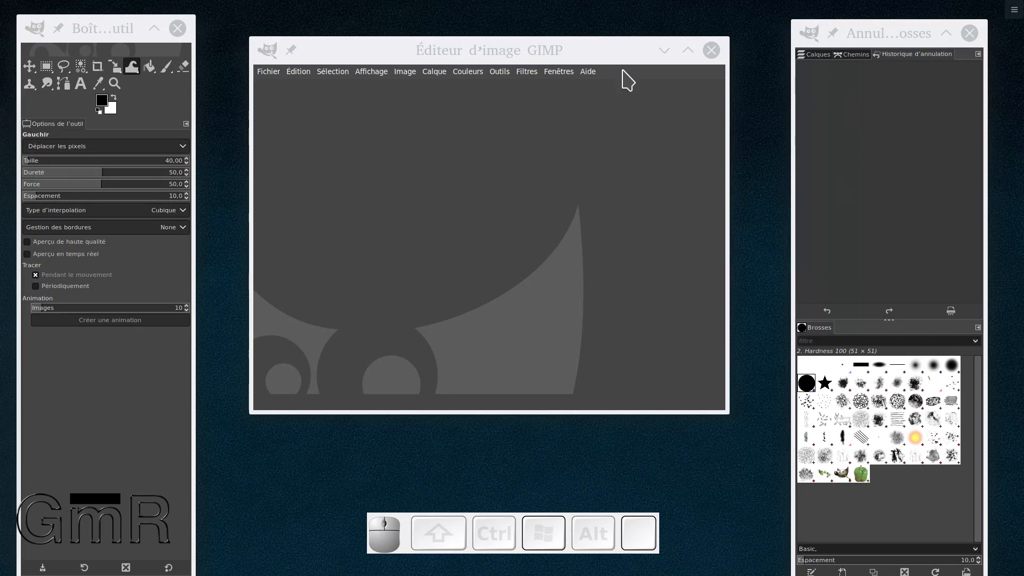
Switch to single-window mode (Mode fenêtre unique) and review the Calques, Chemins and Historique d'annulation dialogs
click(564, 74)
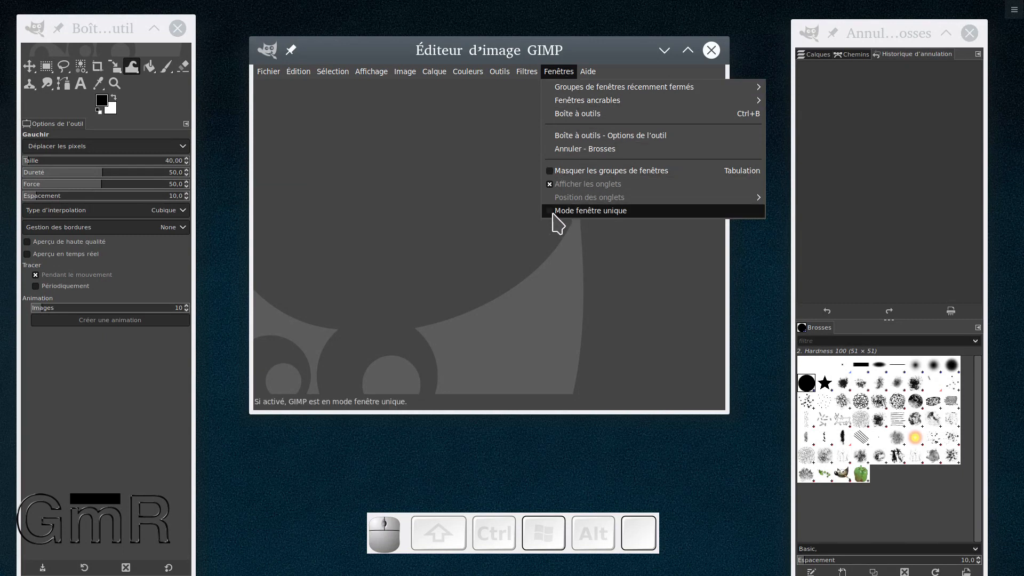
click(583, 213)
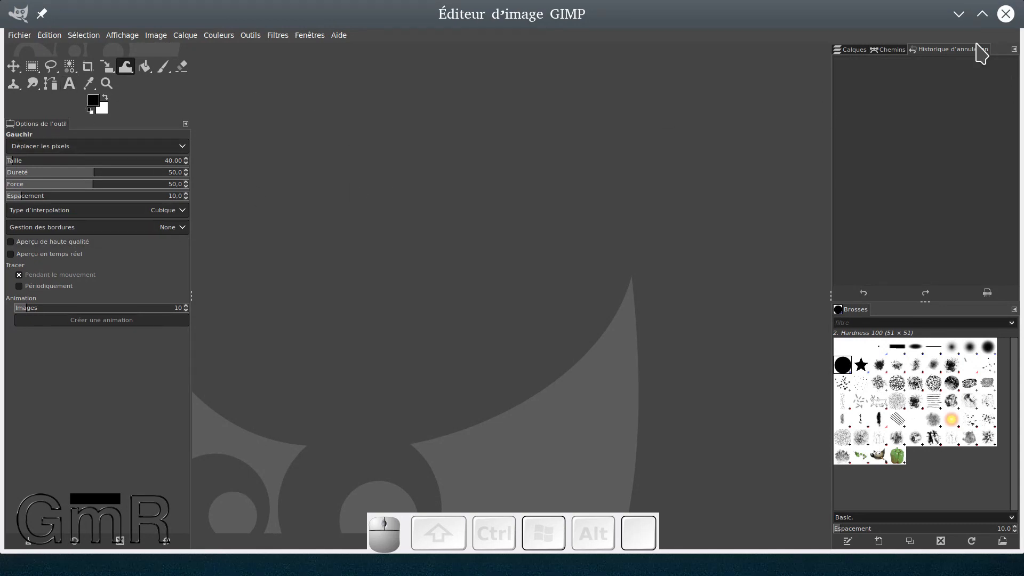
click(852, 52)
click(885, 50)
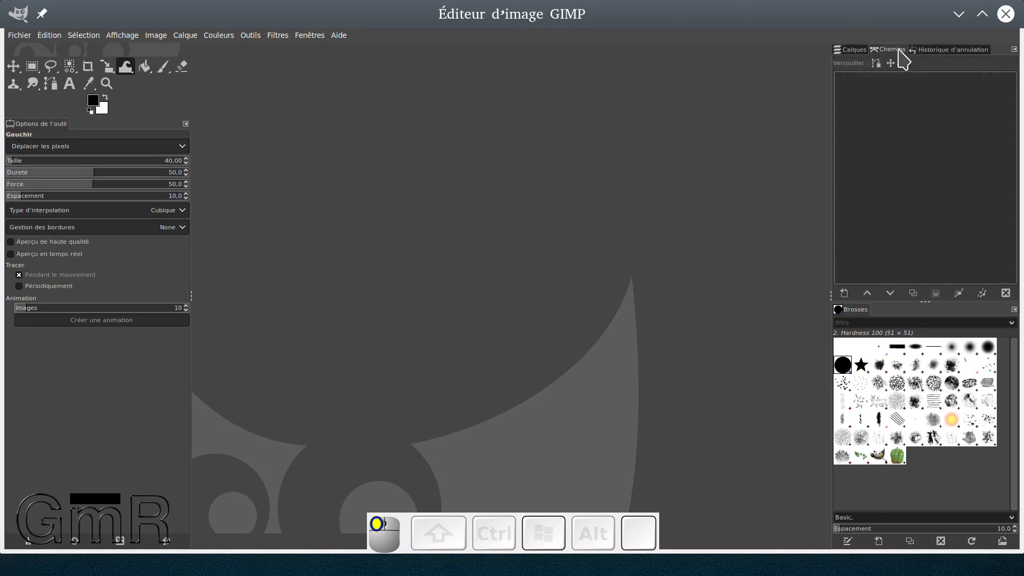
click(941, 51)
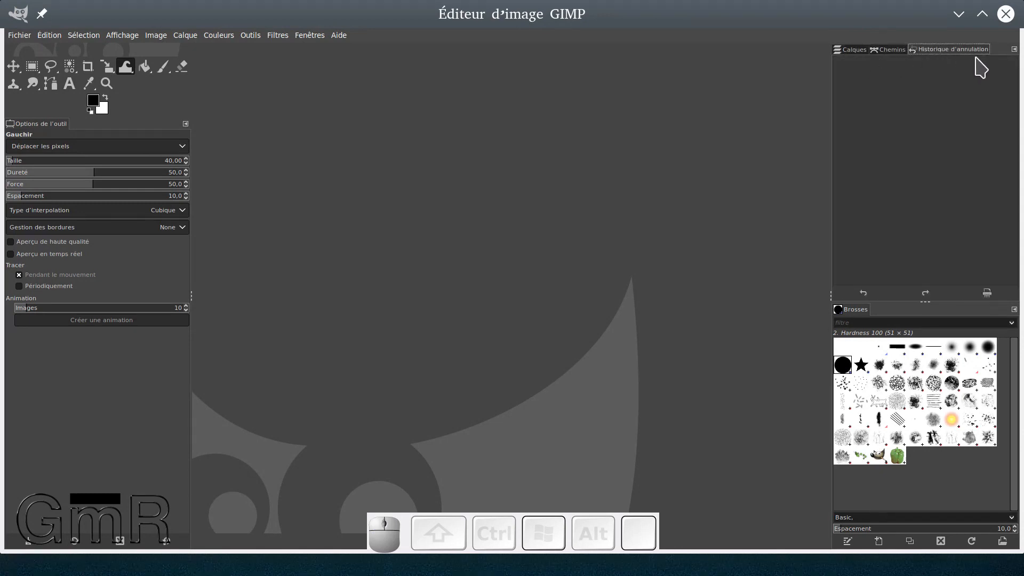
Dock the Brosses dialog beside Options de l'outil, and look through the Calques, Chemins and Historique d'annulation dialogs
click(855, 312)
mouse_move(855, 312)
mouse_down()
mouse_move(809, 338)
mouse_move(594, 315)
mouse_move(253, 217)
mouse_move(80, 116)
mouse_move(84, 128)
mouse_up()
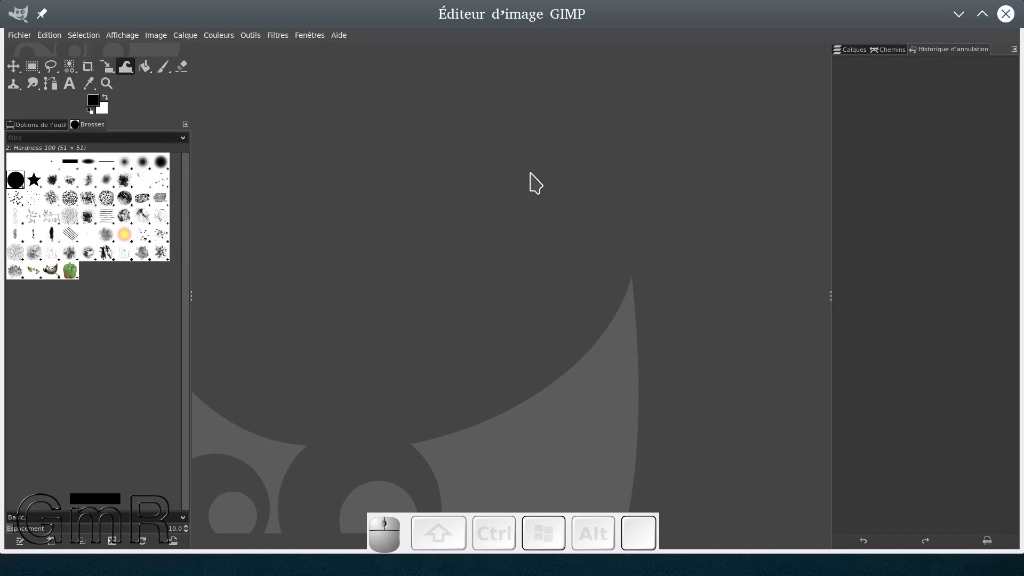
click(854, 51)
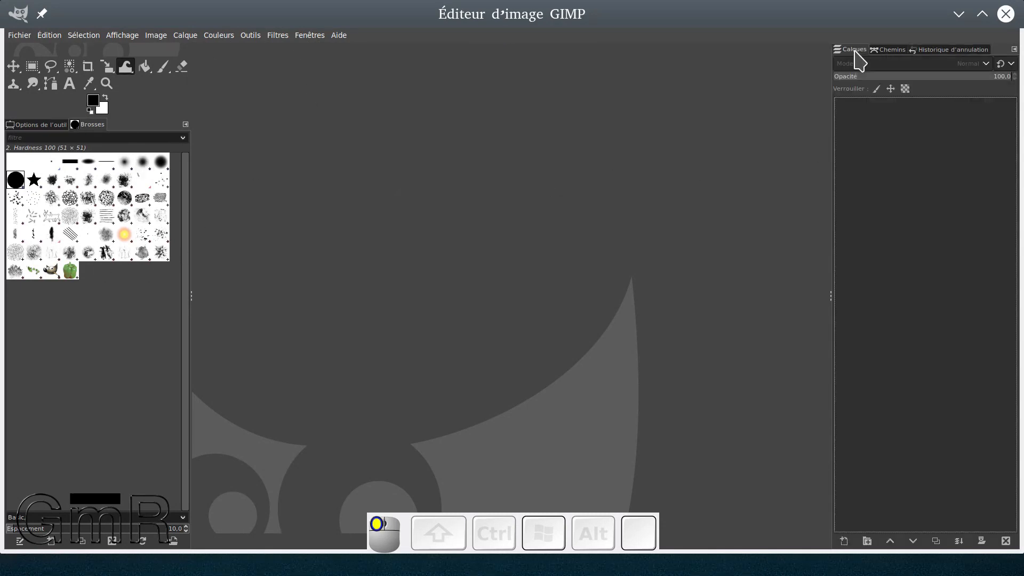
click(892, 50)
click(938, 49)
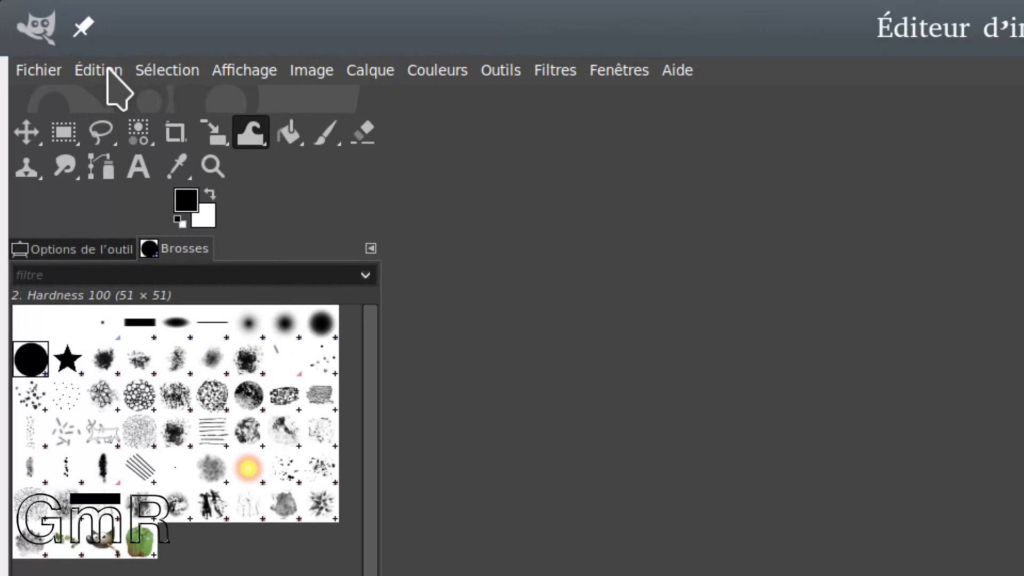
Open the Préférences and show the Interface settings page
click(101, 71)
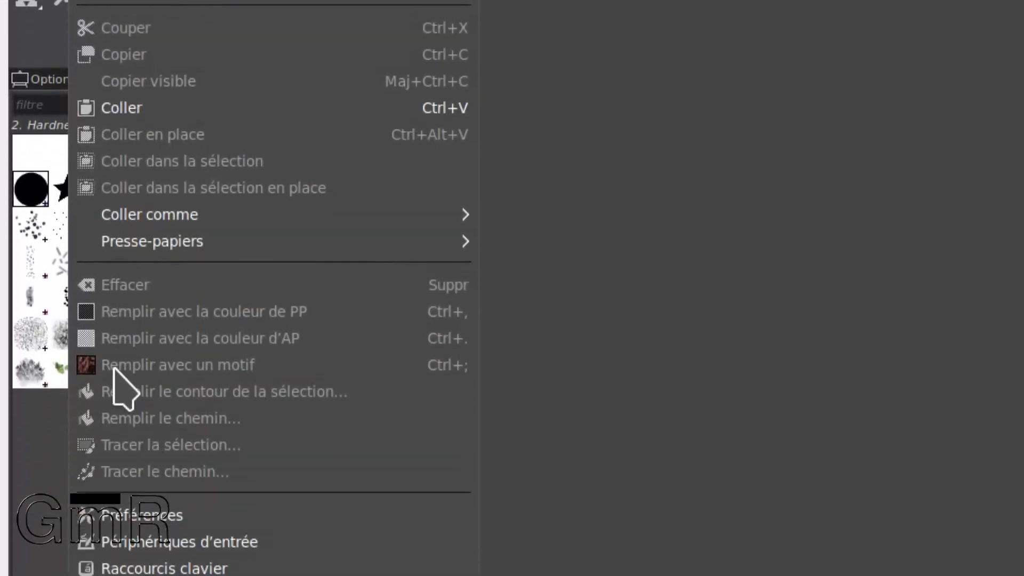
click(150, 336)
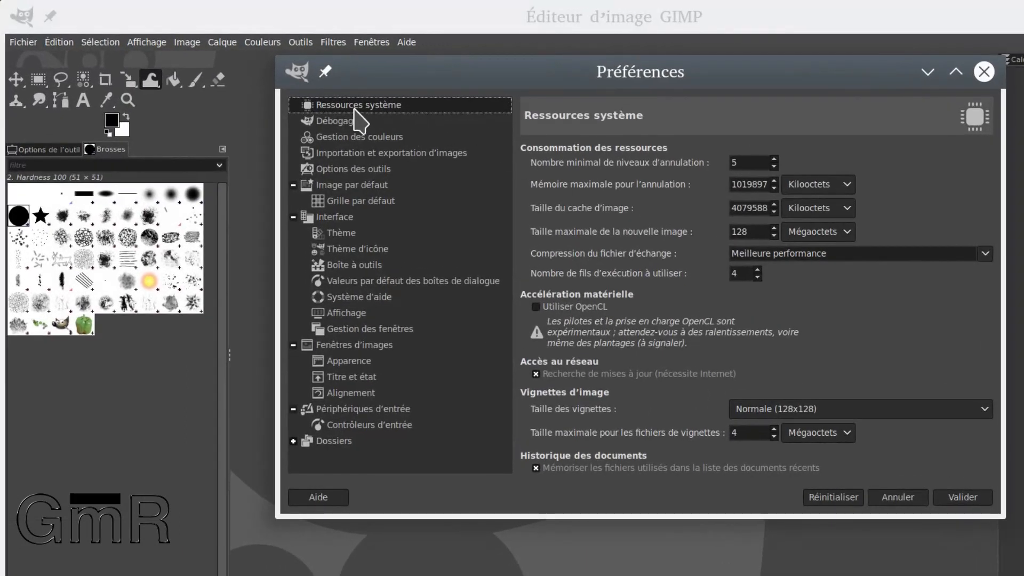
click(332, 219)
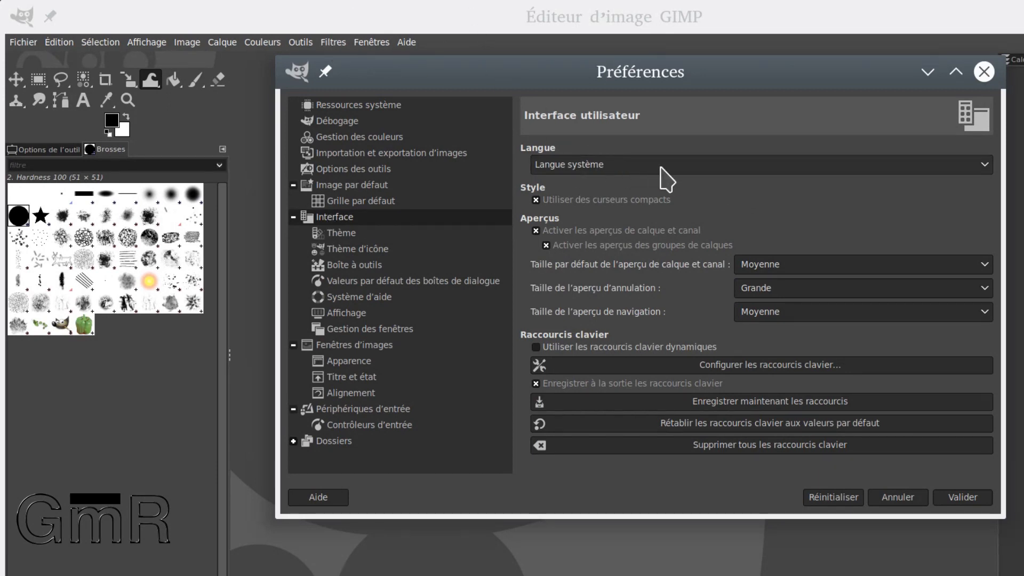
Browse the available interface languages and keep Langue système selected
click(984, 166)
click(986, 166)
click(985, 166)
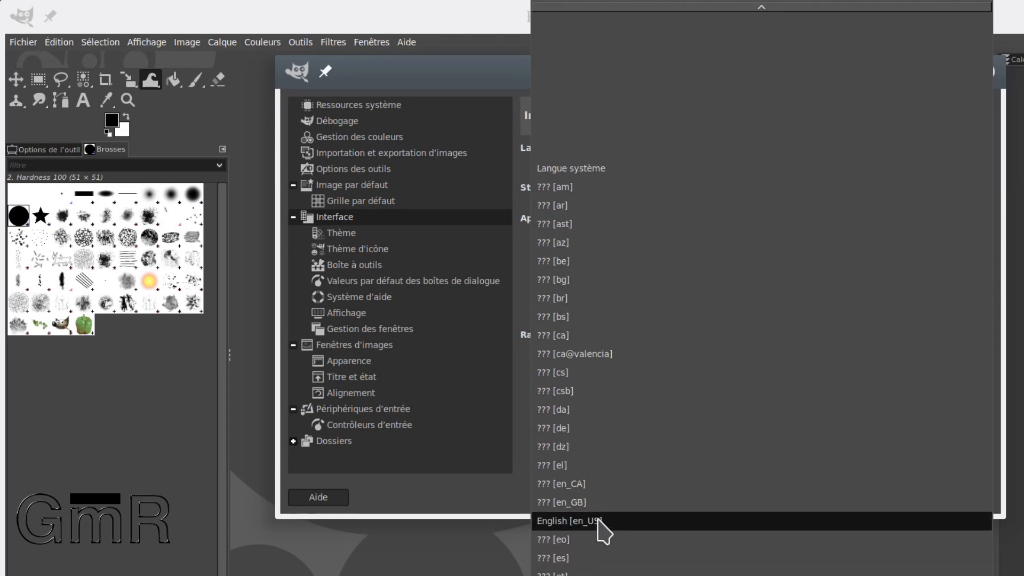
scroll(634, 461, down, 3)
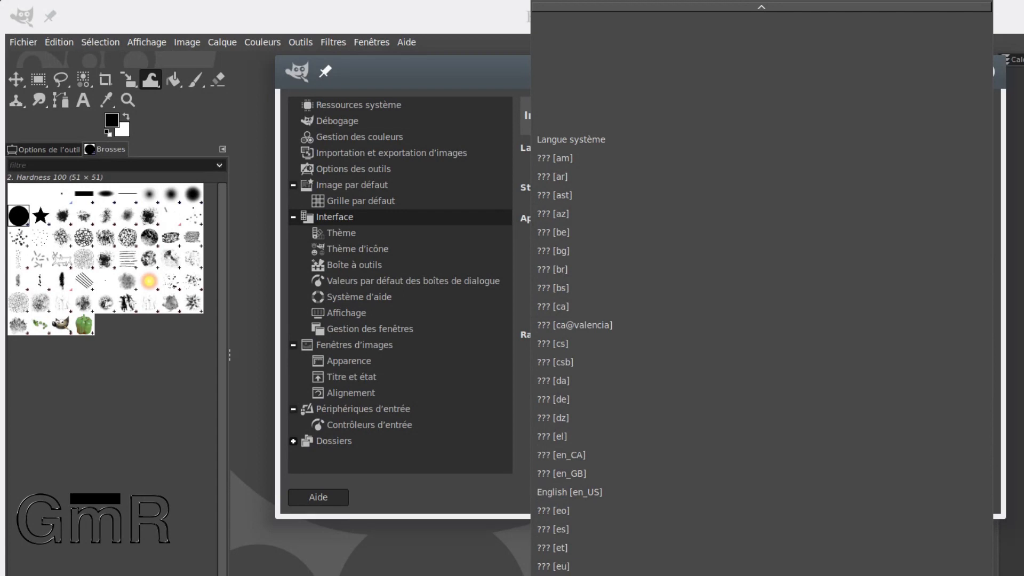
click(635, 141)
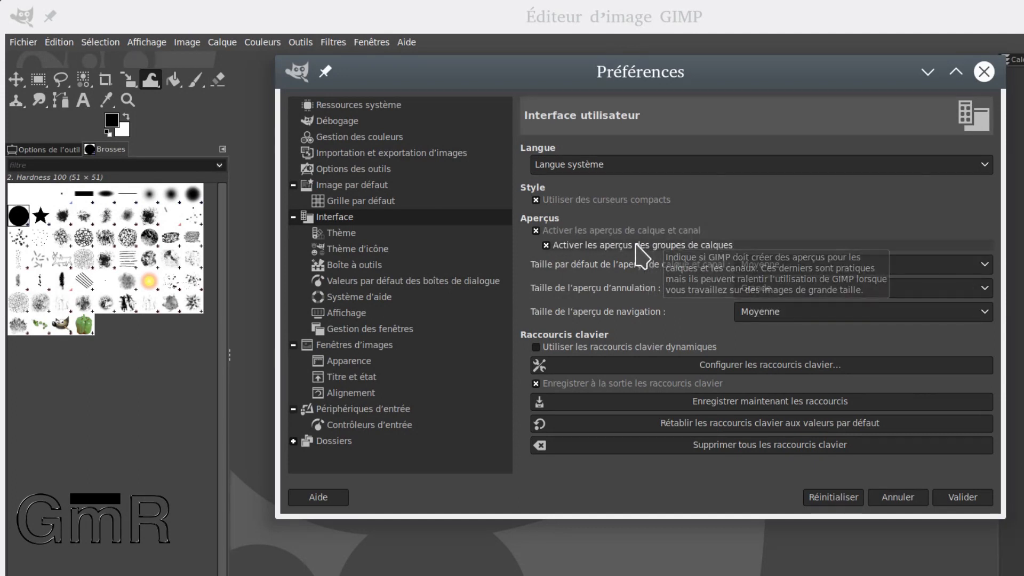
Set the default layer and channel, undo, and navigation preview sizes all to Très grande
click(986, 267)
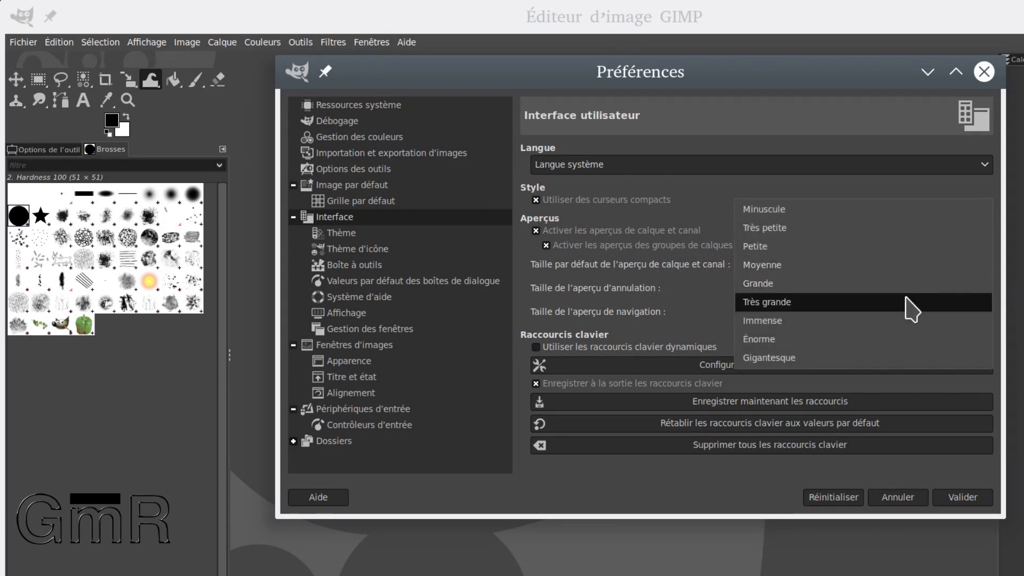
click(912, 302)
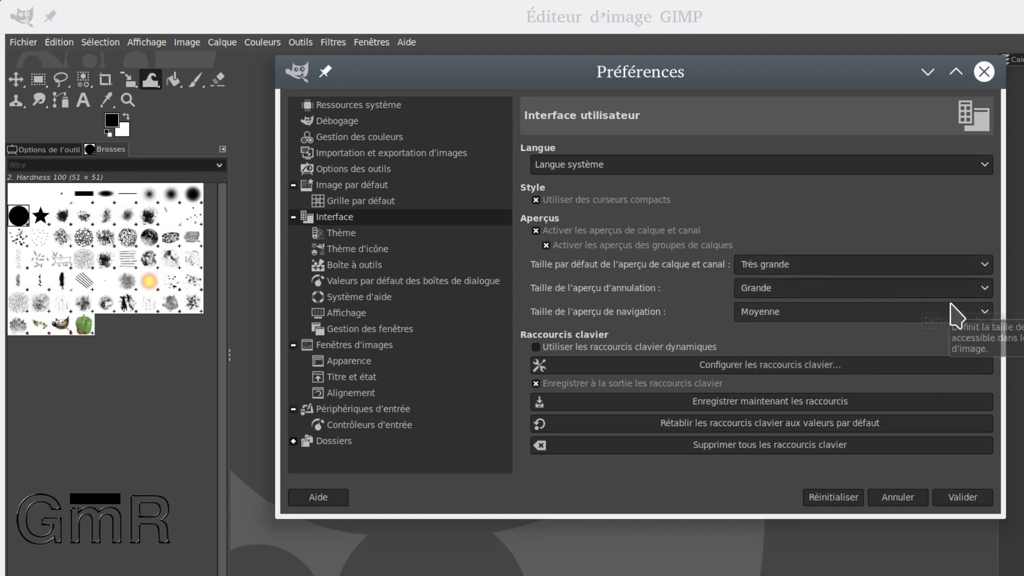
click(825, 288)
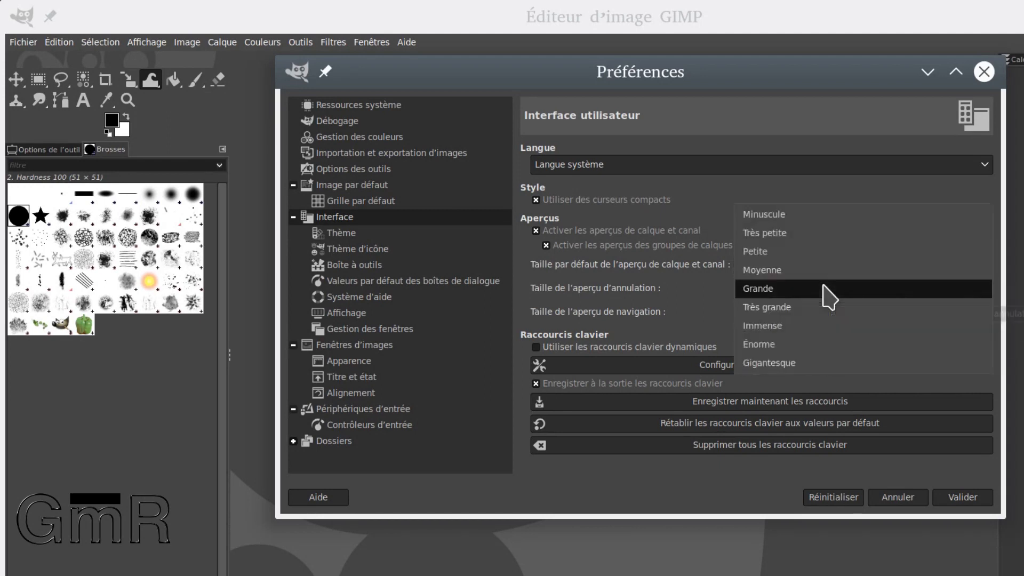
click(827, 306)
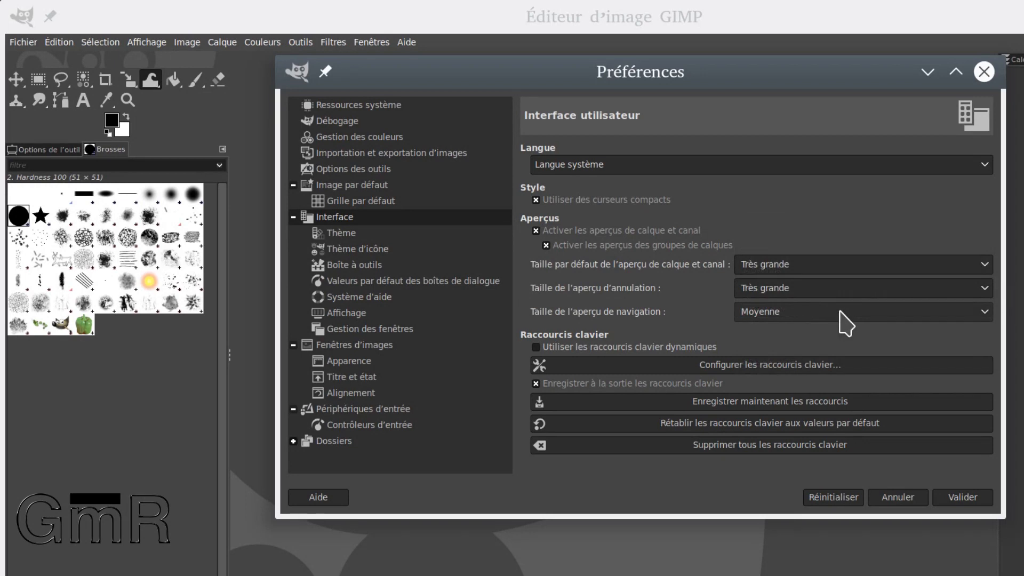
click(841, 313)
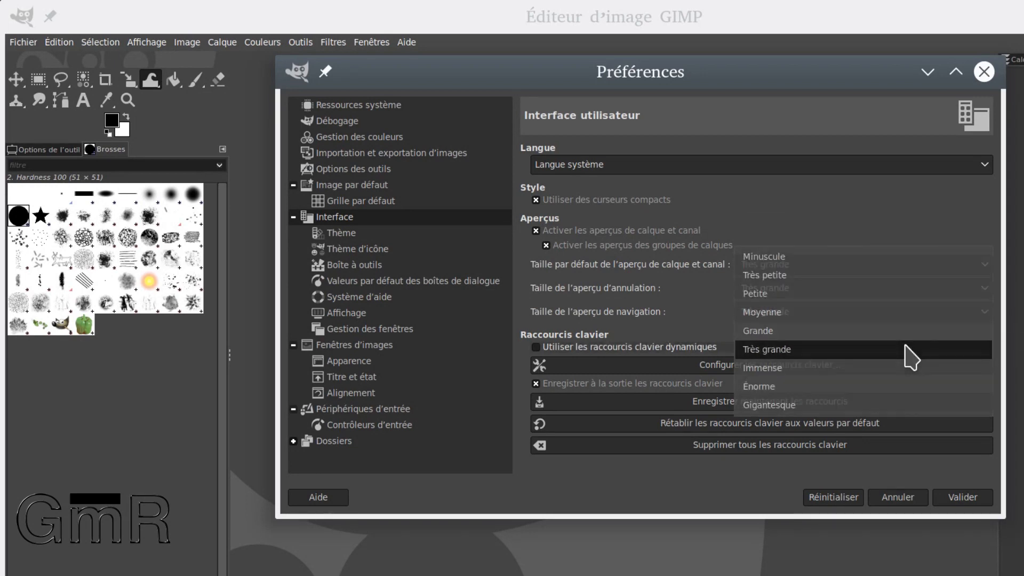
click(905, 350)
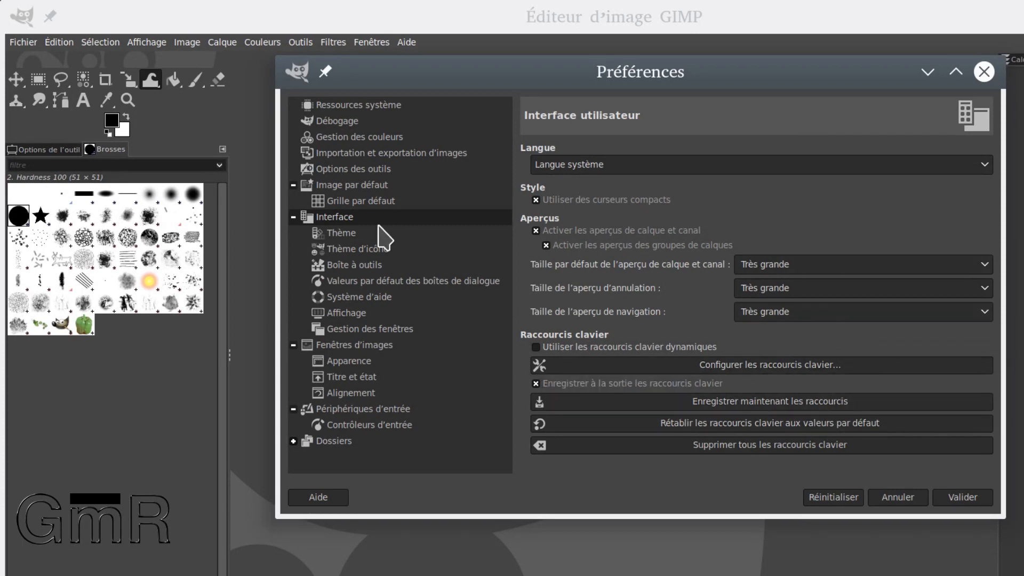
Try the Gray, Light and System interface themes and return to the Dark theme
click(341, 233)
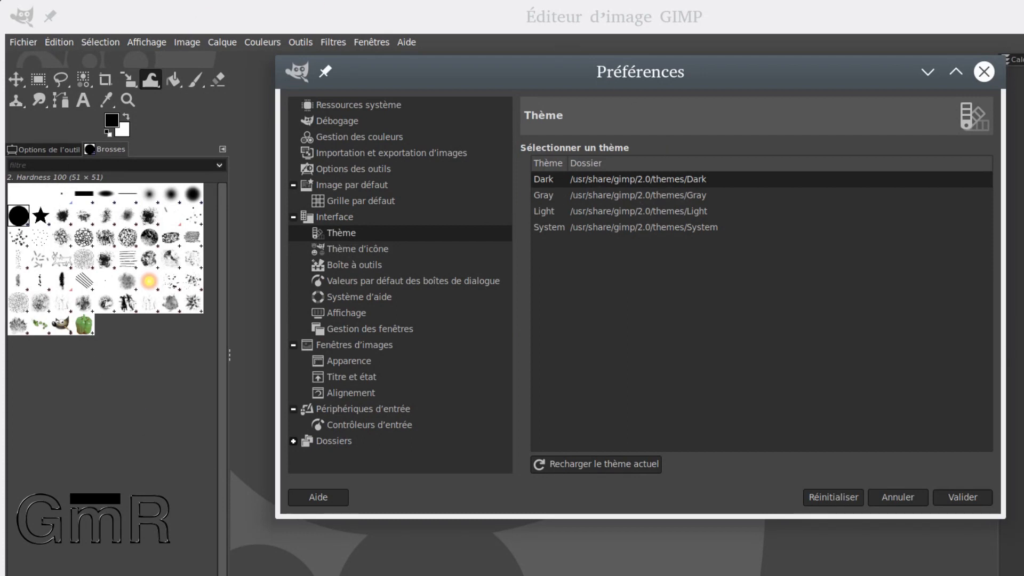
click(582, 195)
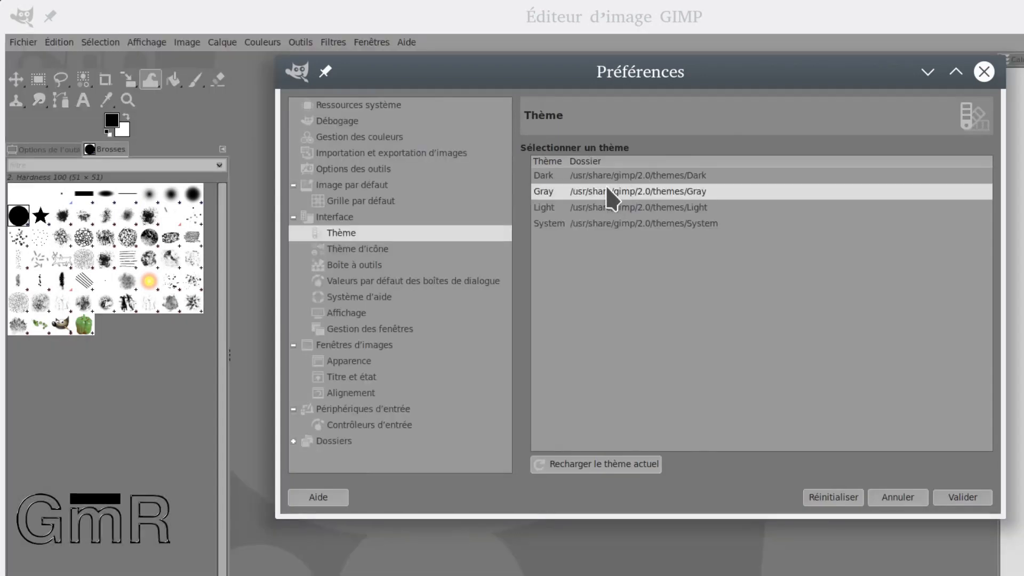
click(592, 206)
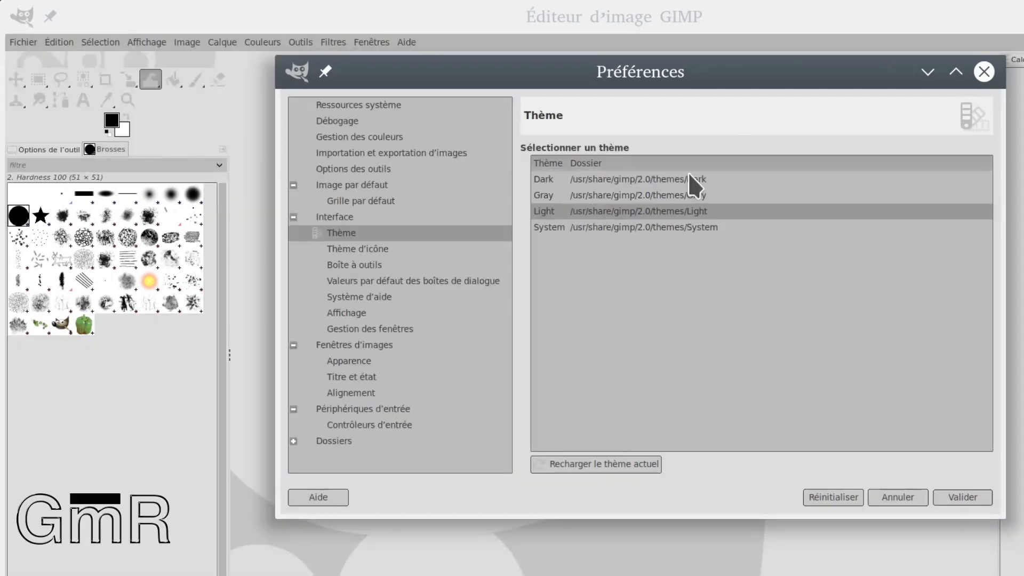
click(625, 225)
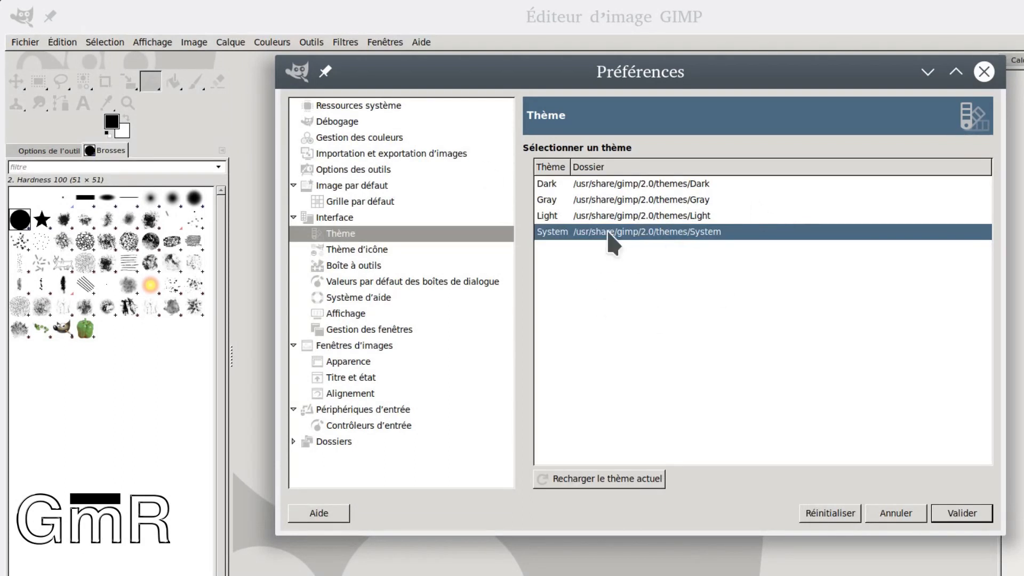
click(606, 183)
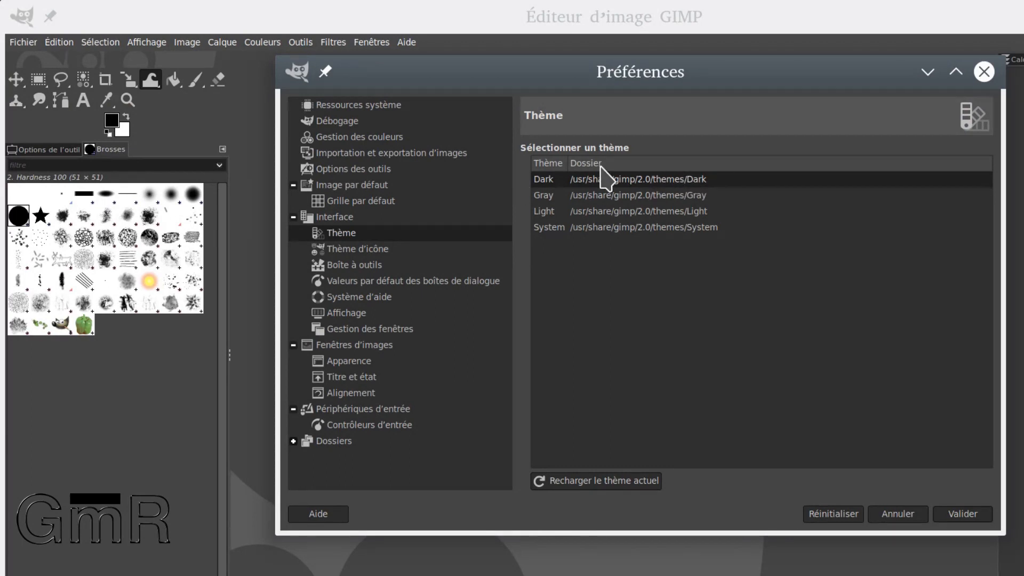
Open the Thème d'icône settings, compare the Color, Legacy and Symbolic icon themes, and choose Legacy
click(380, 249)
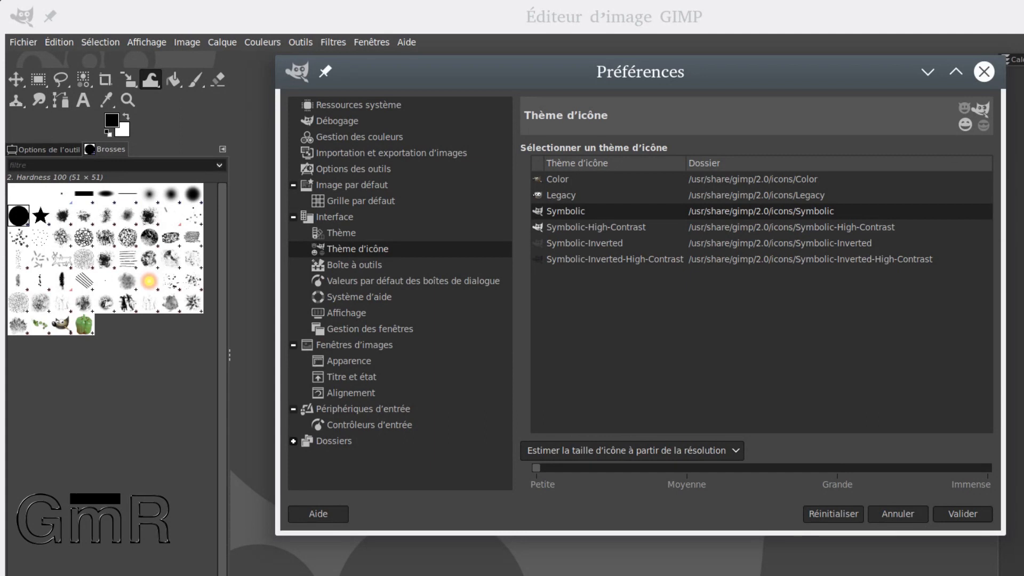
click(561, 180)
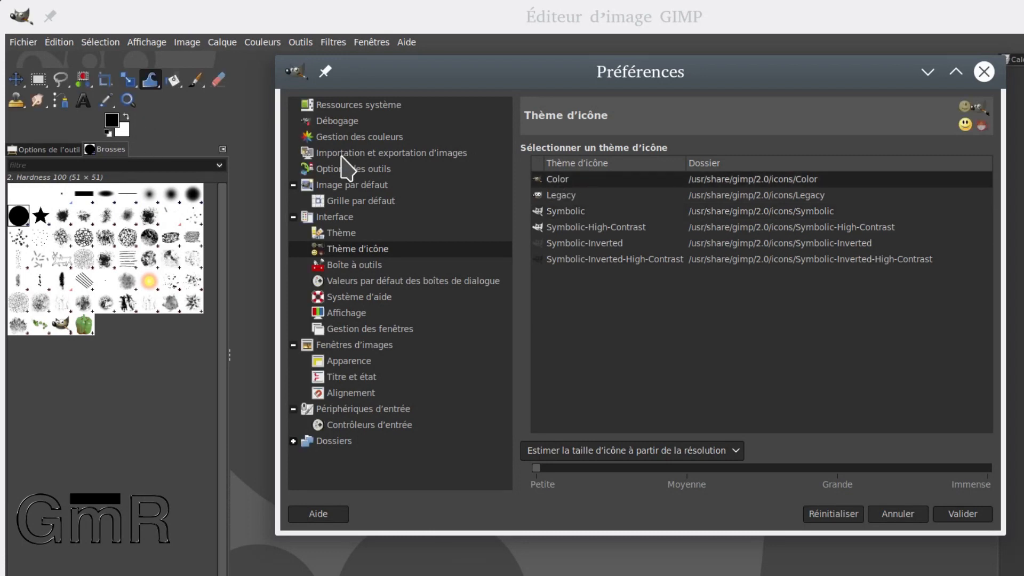
click(561, 196)
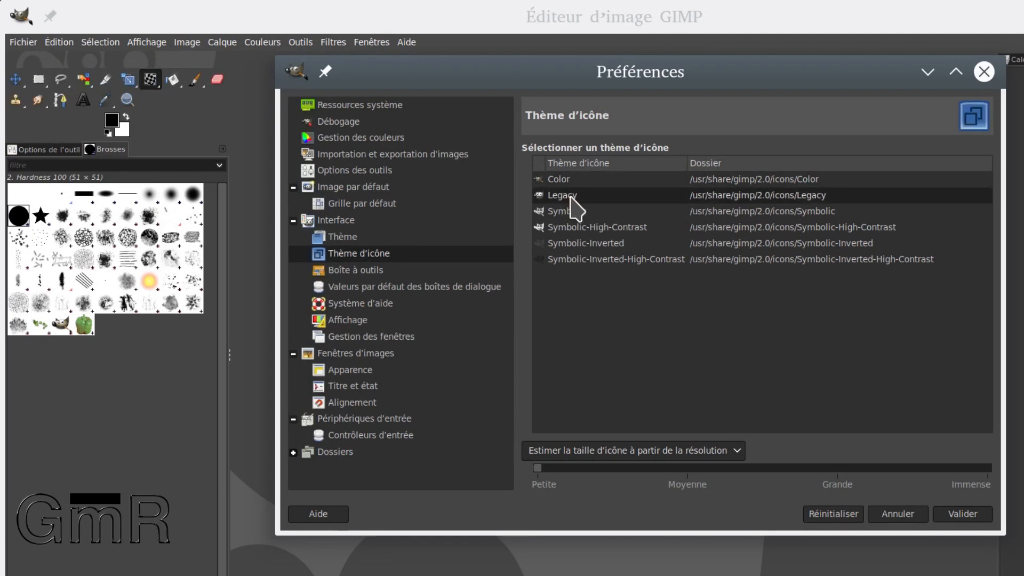
click(557, 180)
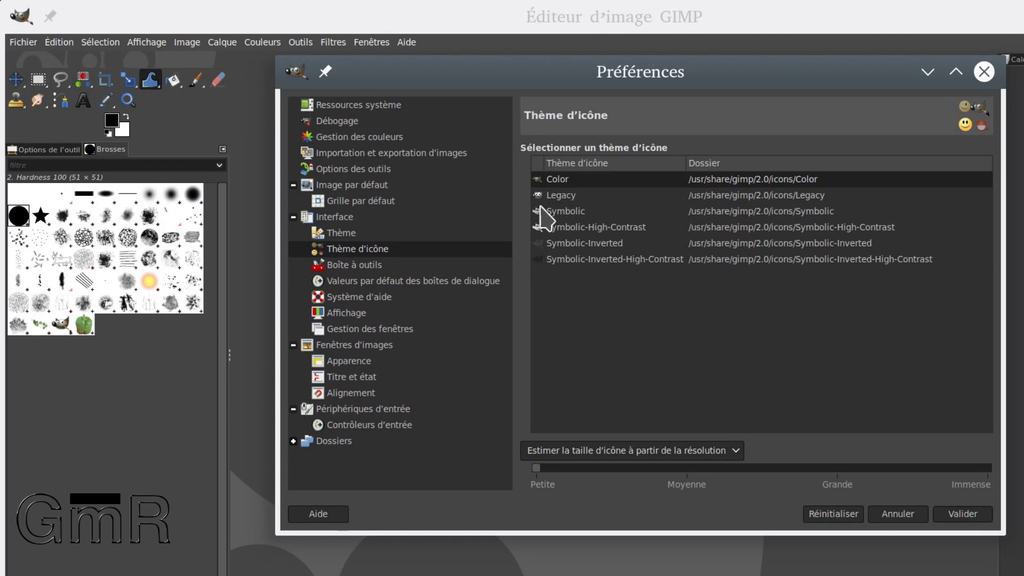
click(568, 197)
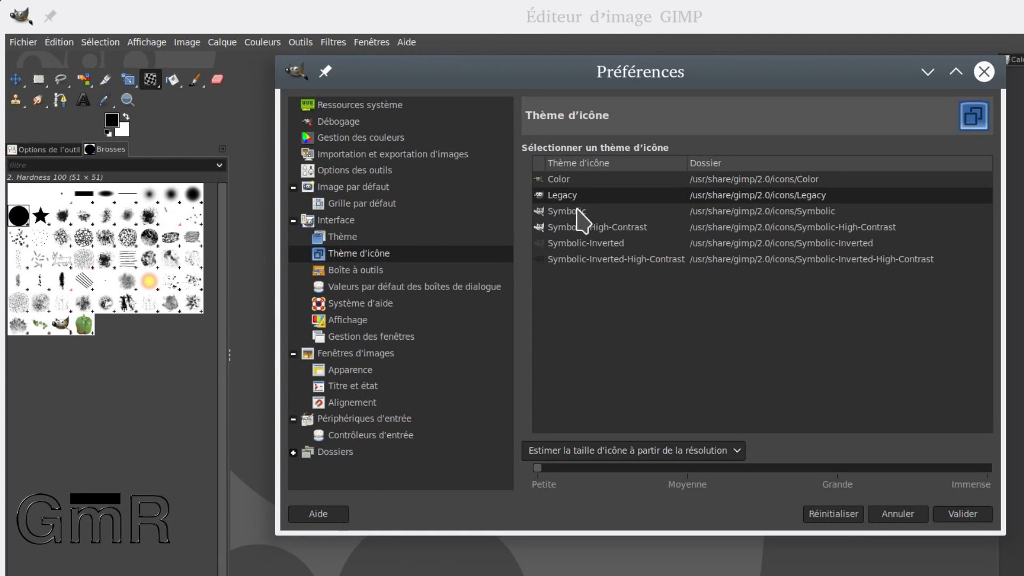
click(577, 210)
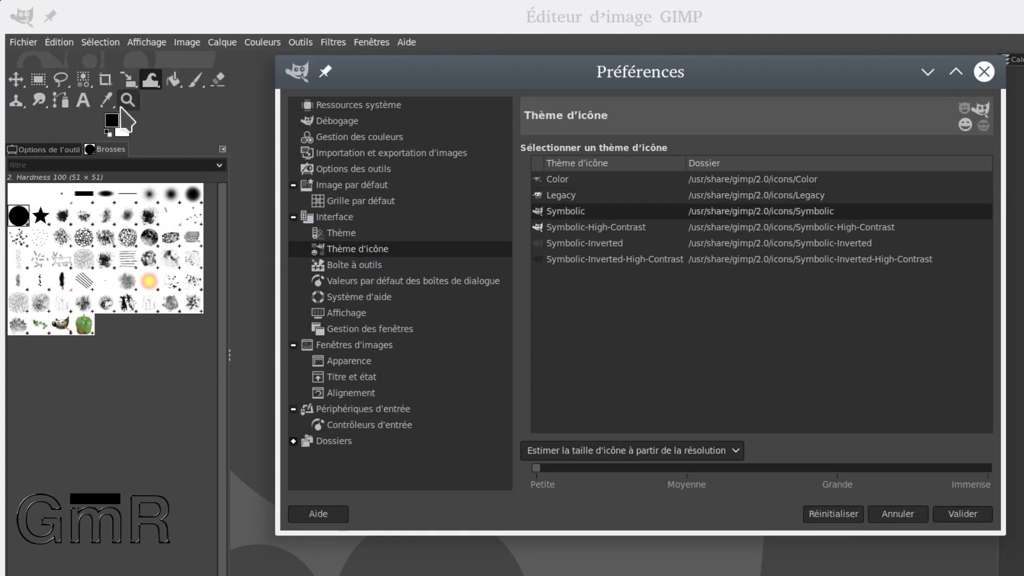
click(562, 199)
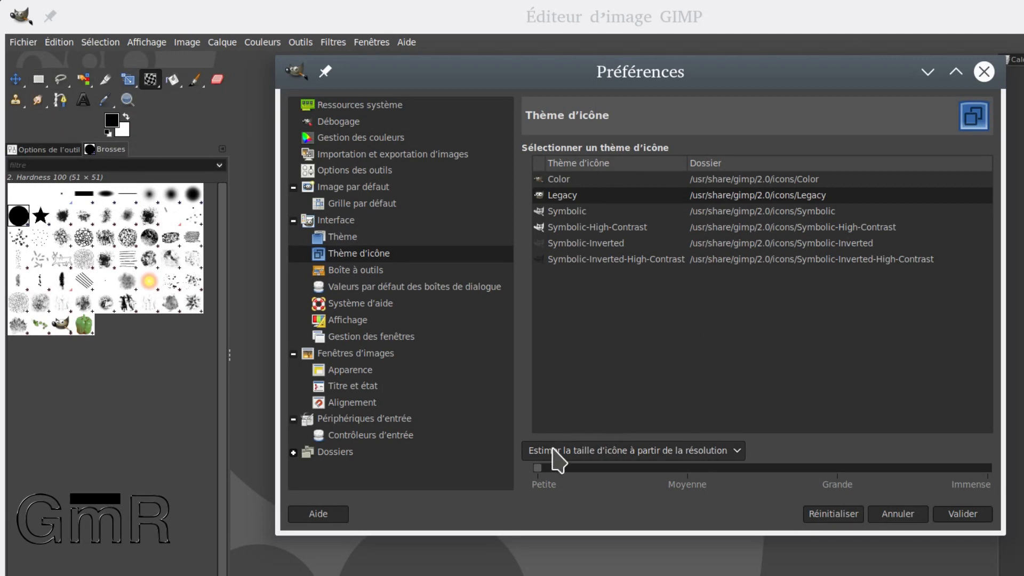
Try the theme's own icon size, switch to Taille d'icône personnalisée, and raise the icon size to Immense
click(736, 452)
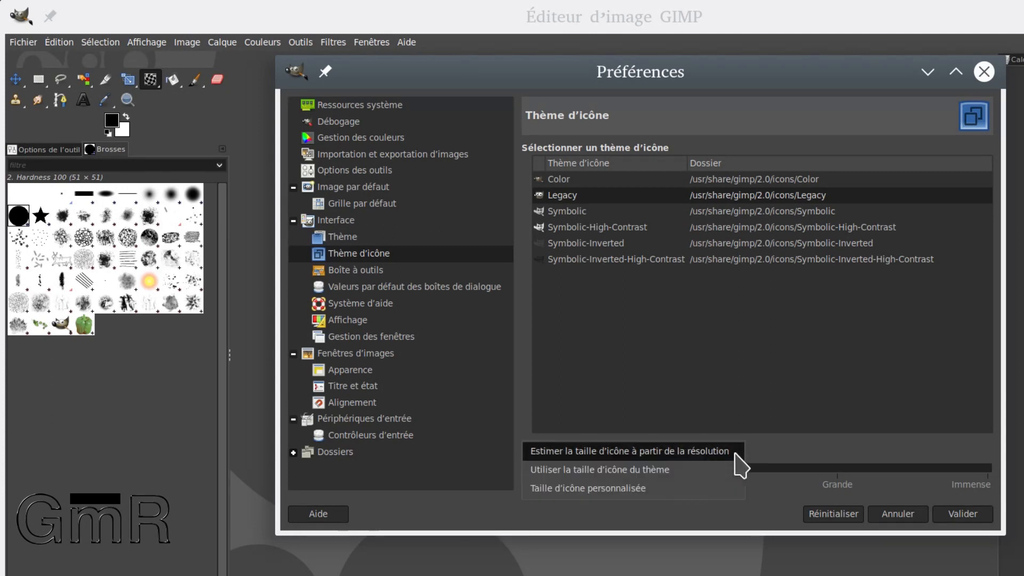
click(703, 470)
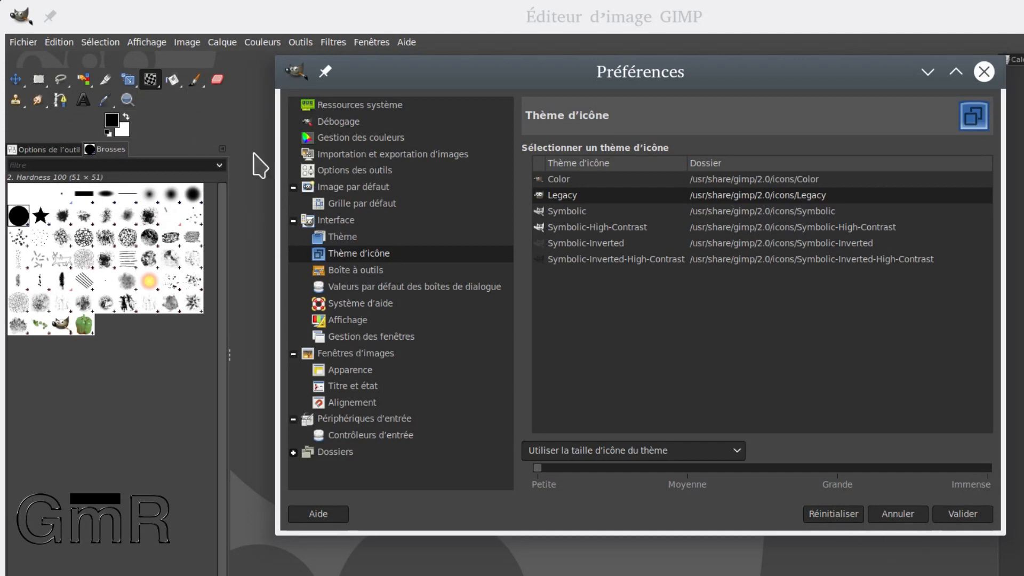
click(728, 453)
click(711, 473)
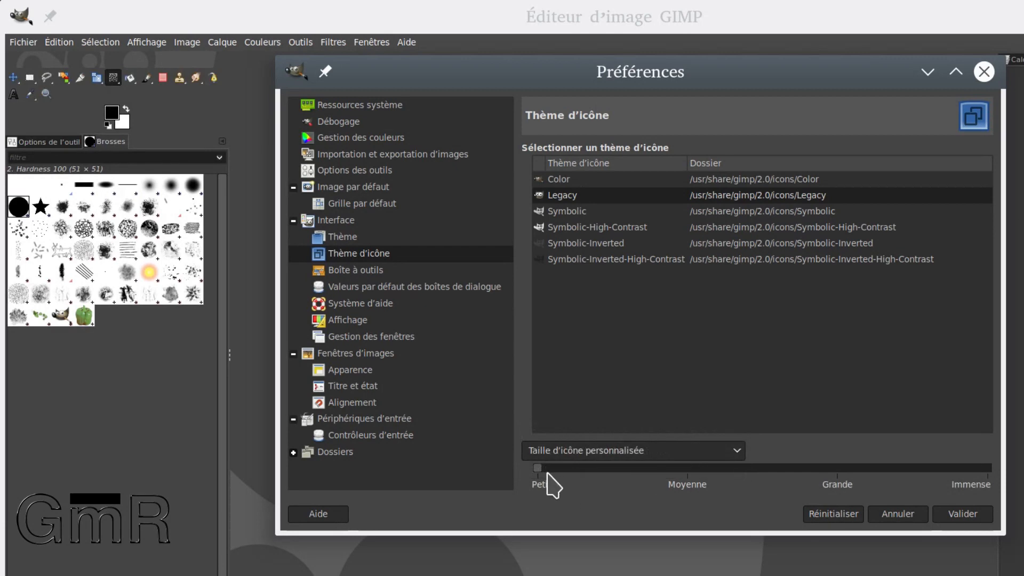
drag(538, 471, 651, 487)
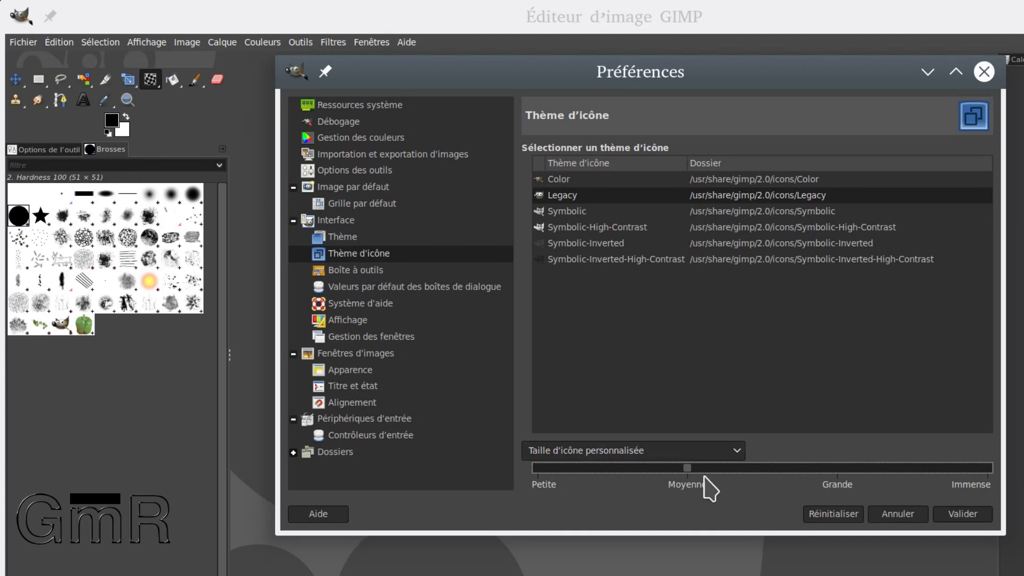
click(841, 468)
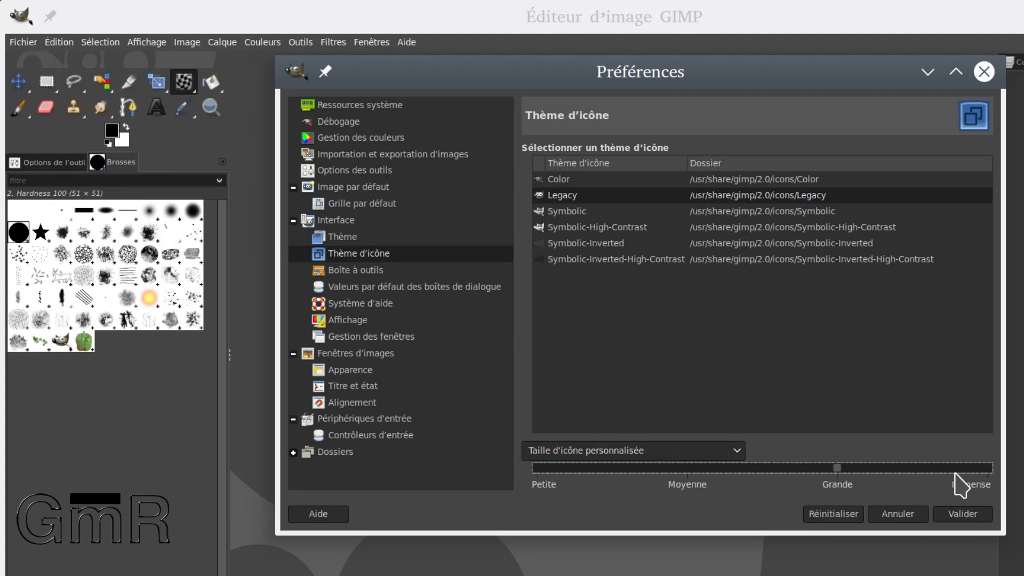
click(986, 467)
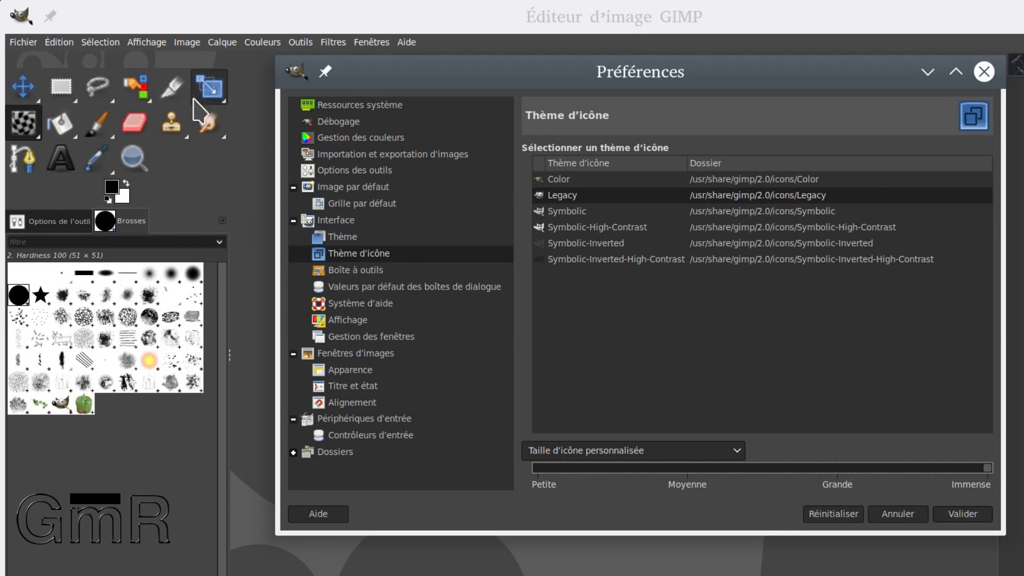
Inspect the tools in the toolbox's transform group, reposition the main window, and return to the Préférences
click(218, 101)
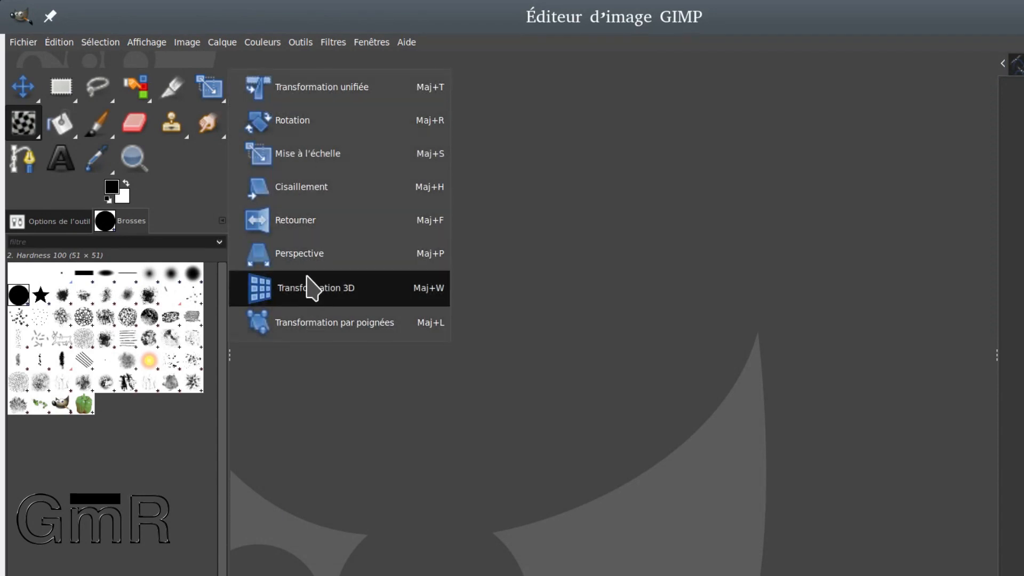
drag(508, 35, 564, 142)
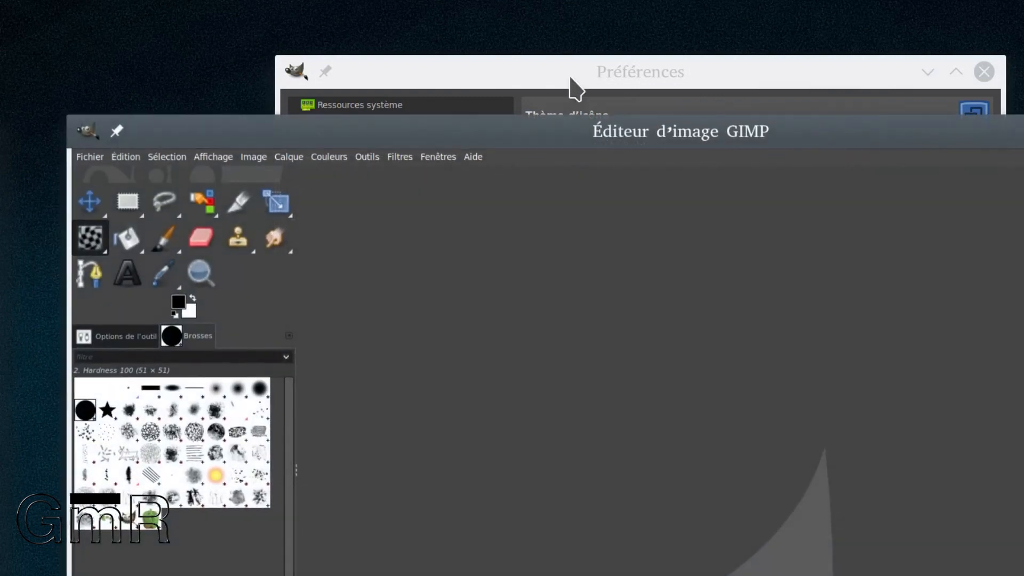
click(570, 78)
double_click(236, 120)
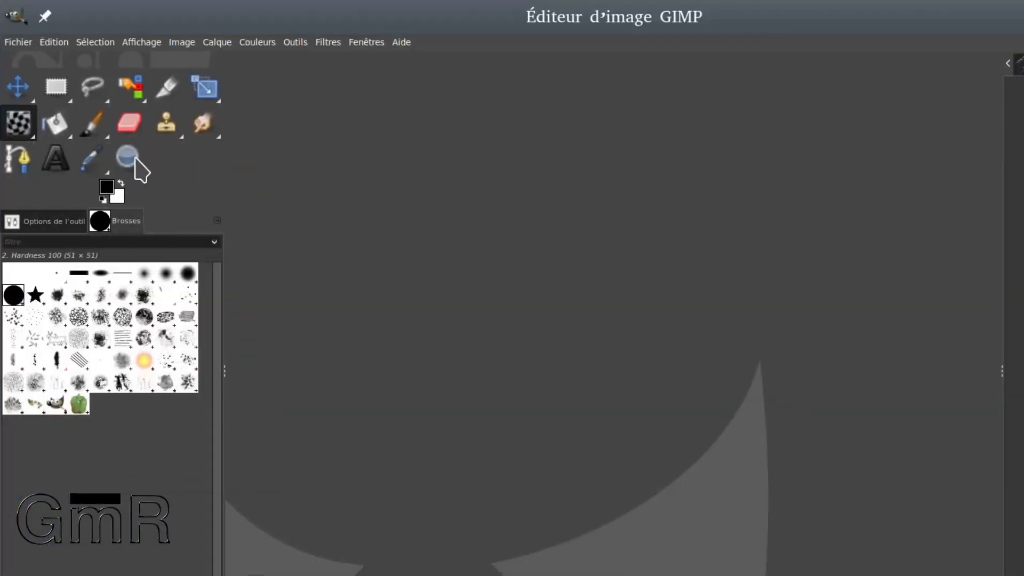
key(alt+Tab)
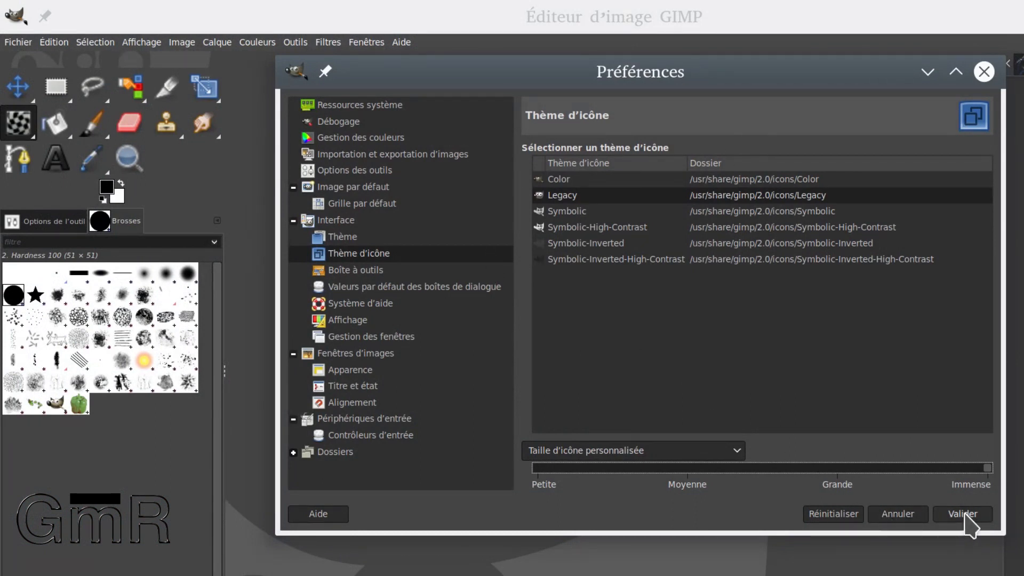
Open the Boîte à outils settings and compare the listed tool groups with the rectangular selection group in the toolbox
click(356, 268)
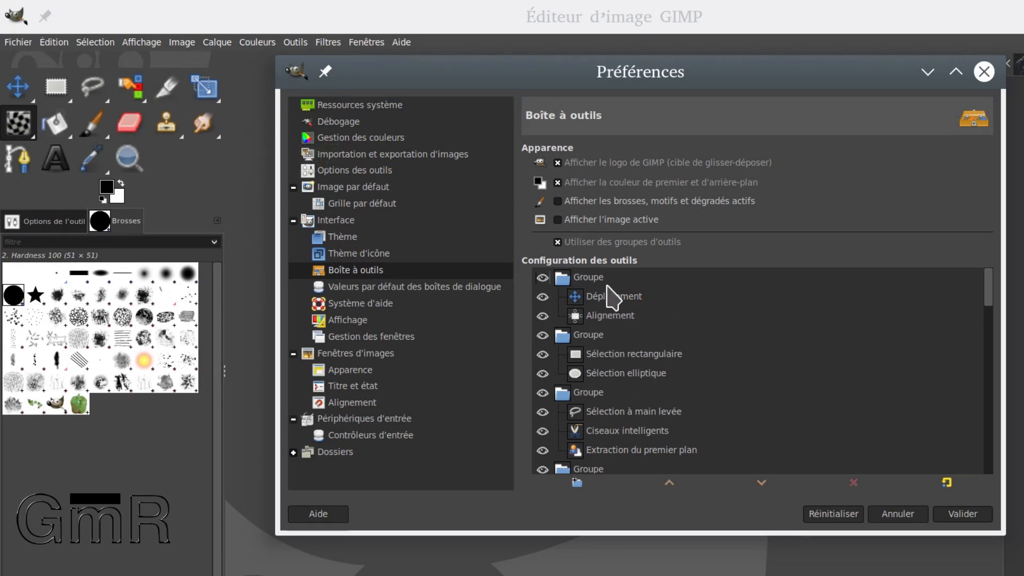
scroll(763, 399, down, 1)
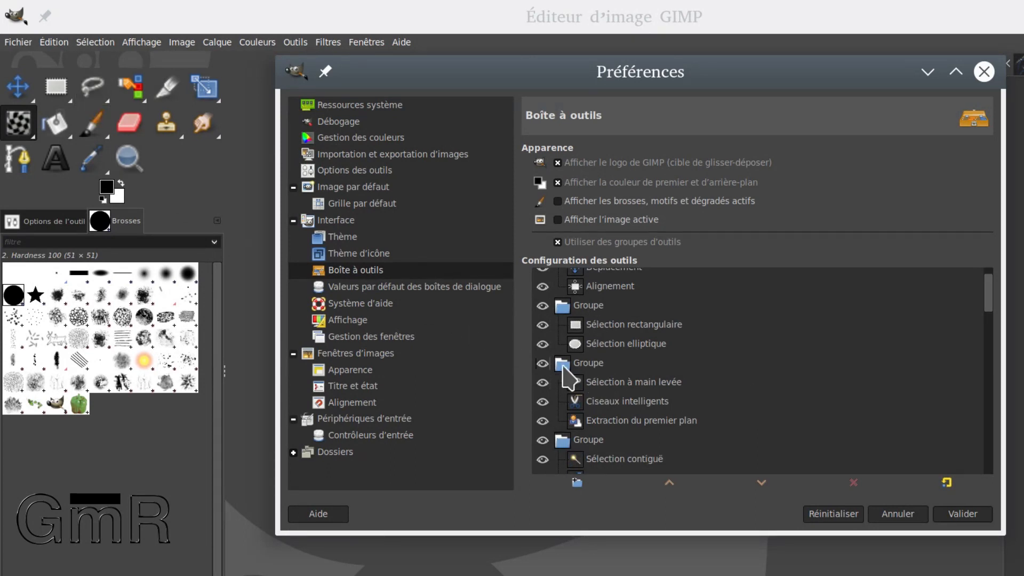
click(68, 98)
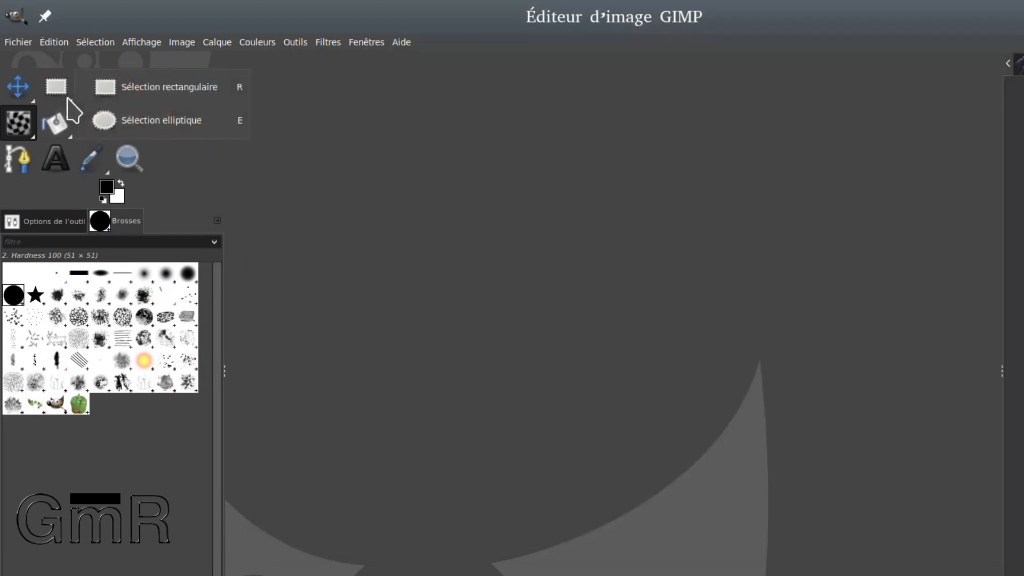
click(67, 99)
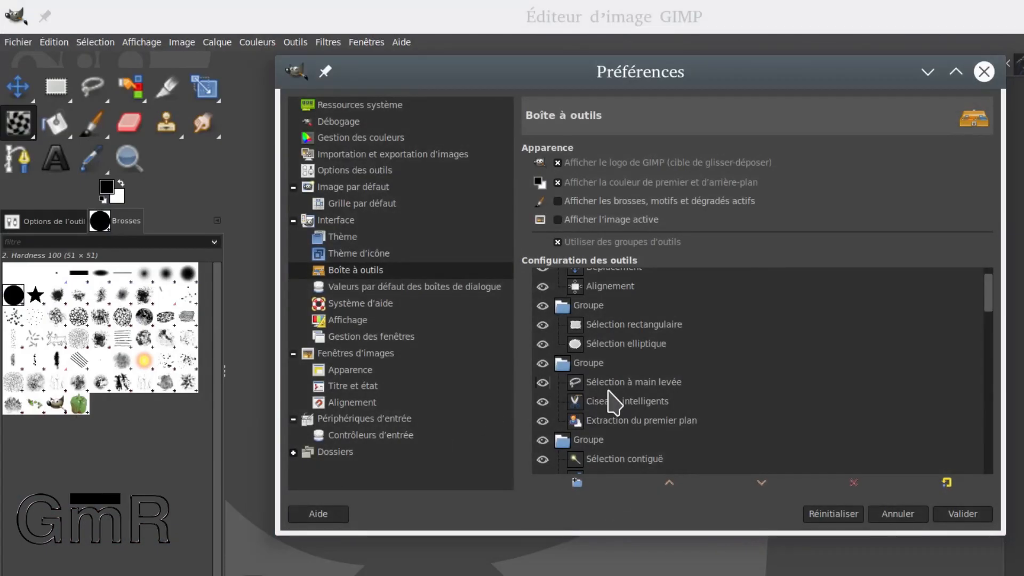
Try moving Sélection à main levée into the rectangular selection group, check it in the toolbox, and return it to its original group
drag(615, 381, 635, 322)
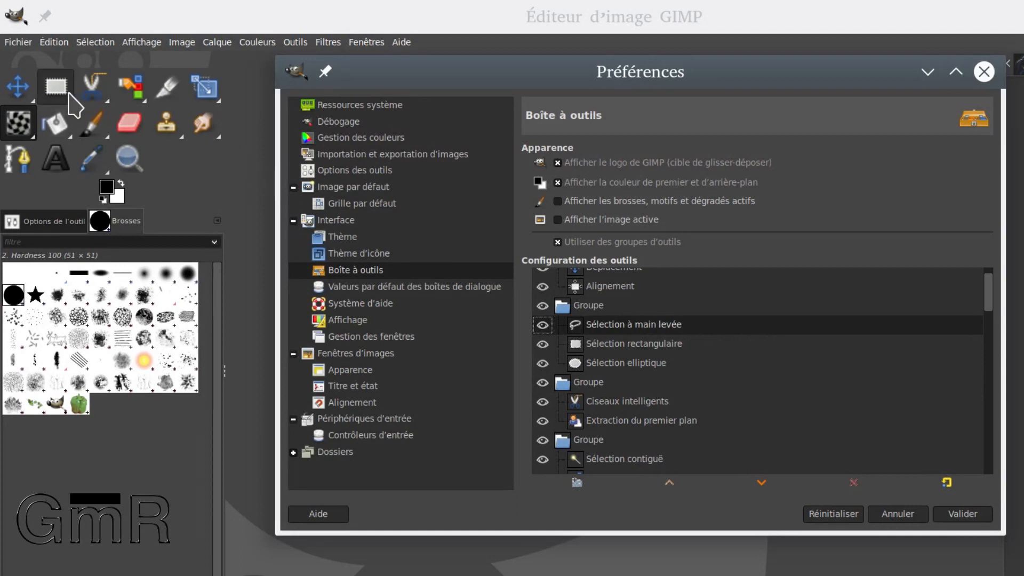
click(67, 94)
click(67, 96)
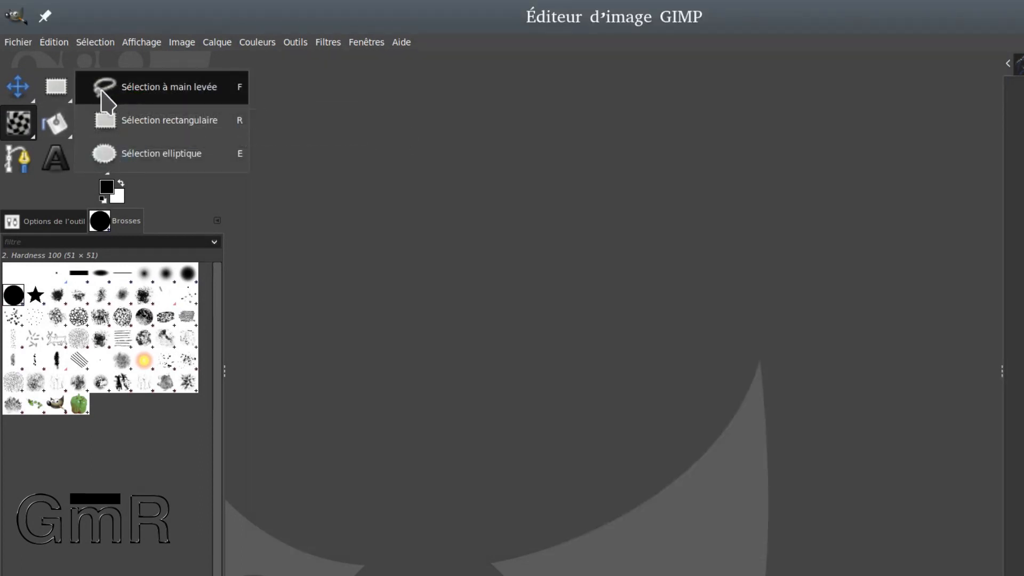
click(65, 95)
click(67, 98)
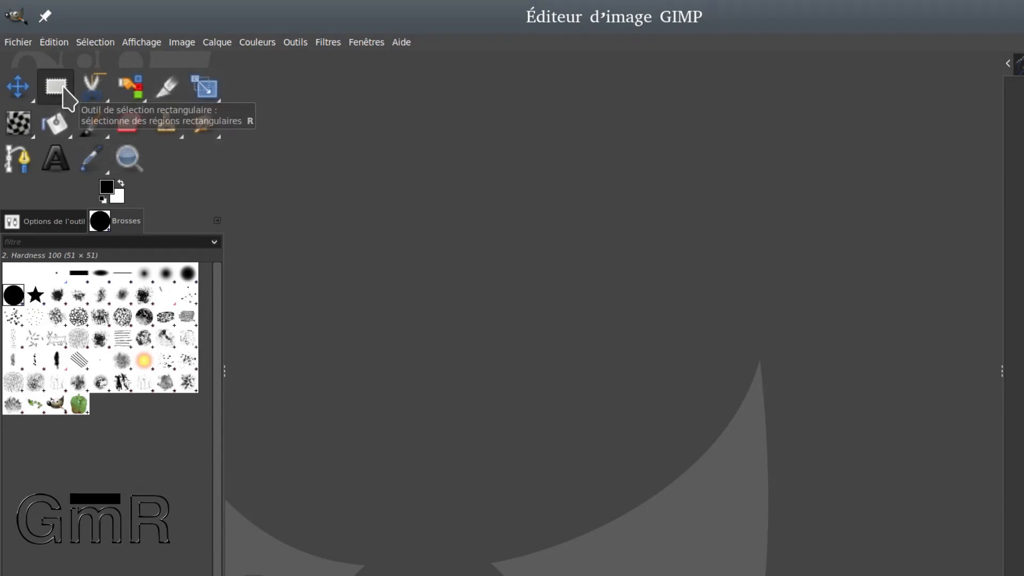
key(alt+Tab)
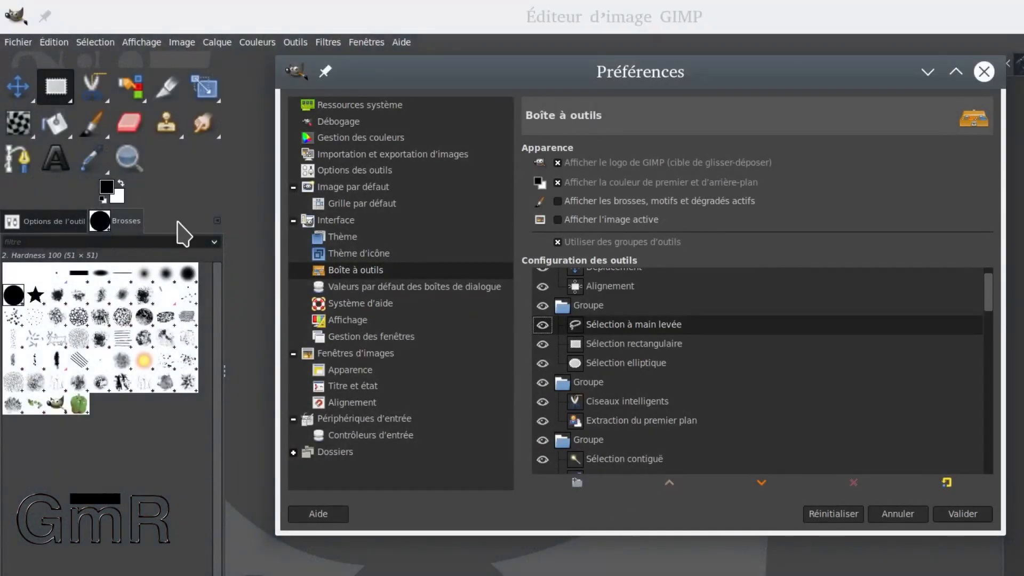
drag(598, 323, 624, 405)
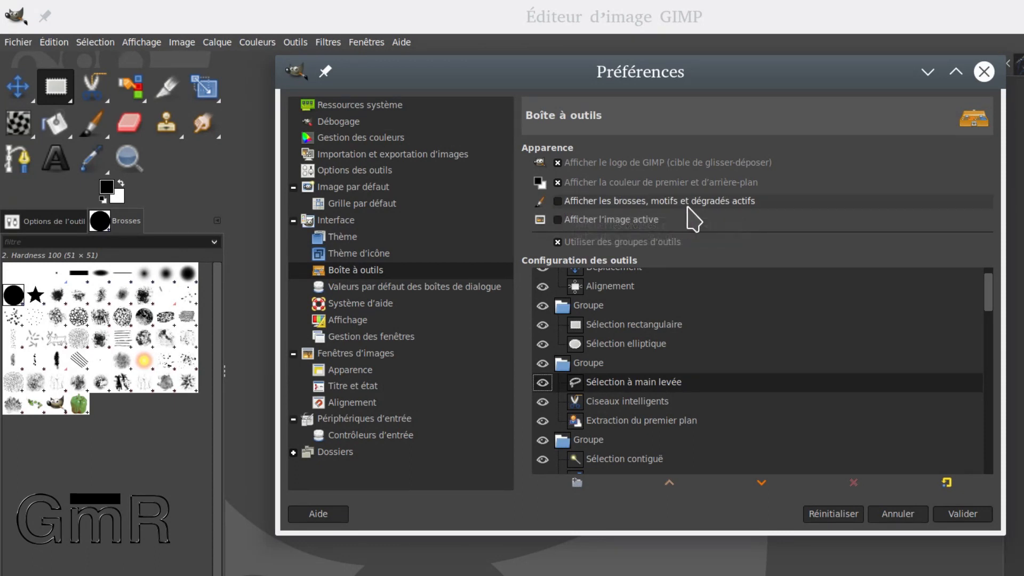
Display the active brush, pattern and gradient in the toolbox with the Sparks brush selected, and briefly try the active image display
click(558, 201)
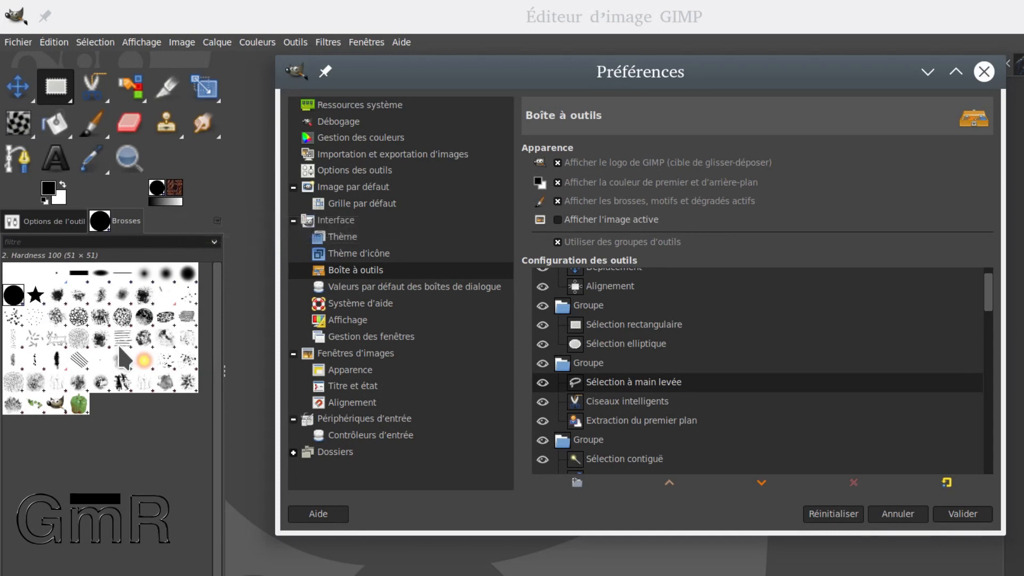
click(144, 368)
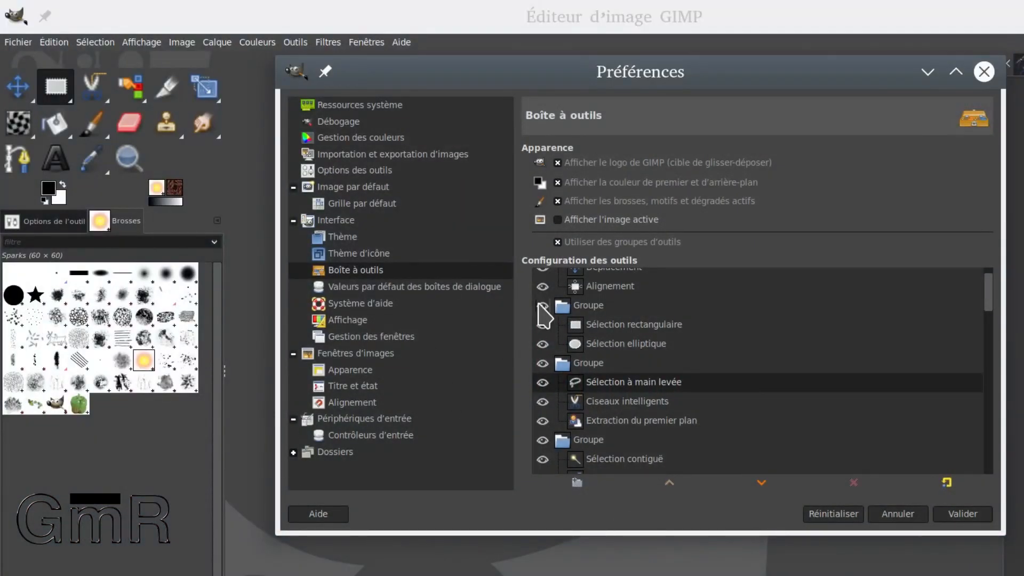
click(558, 220)
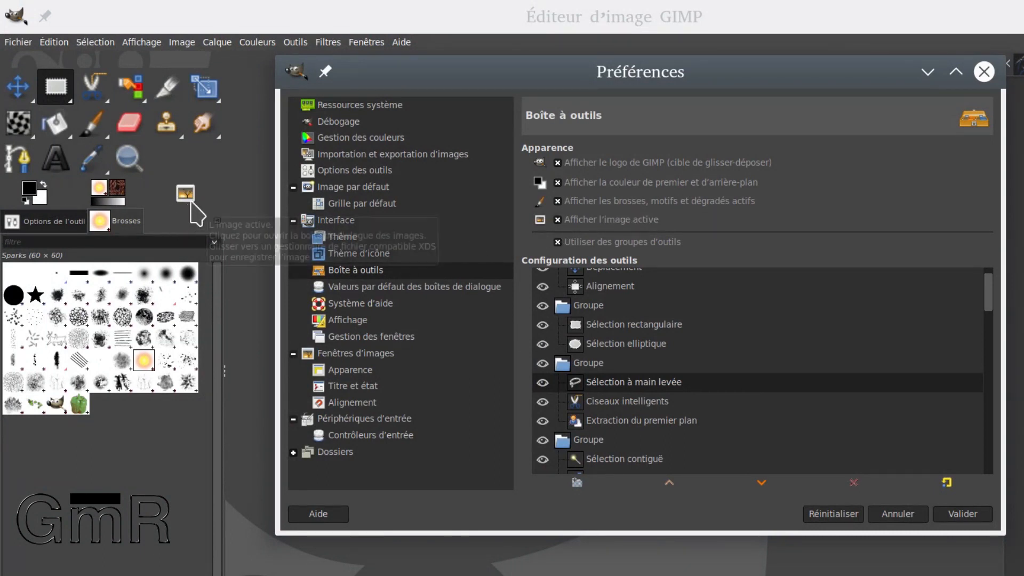
click(558, 220)
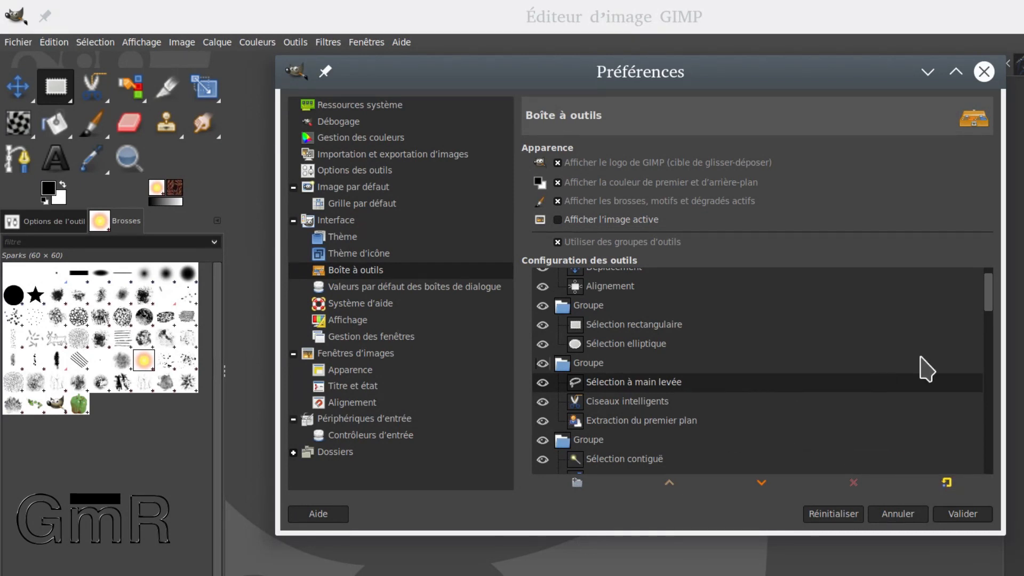
Try showing the Luminosité-Contraste tool in the toolbox and hide it again
scroll(907, 366, down, 5)
scroll(875, 367, down, 3)
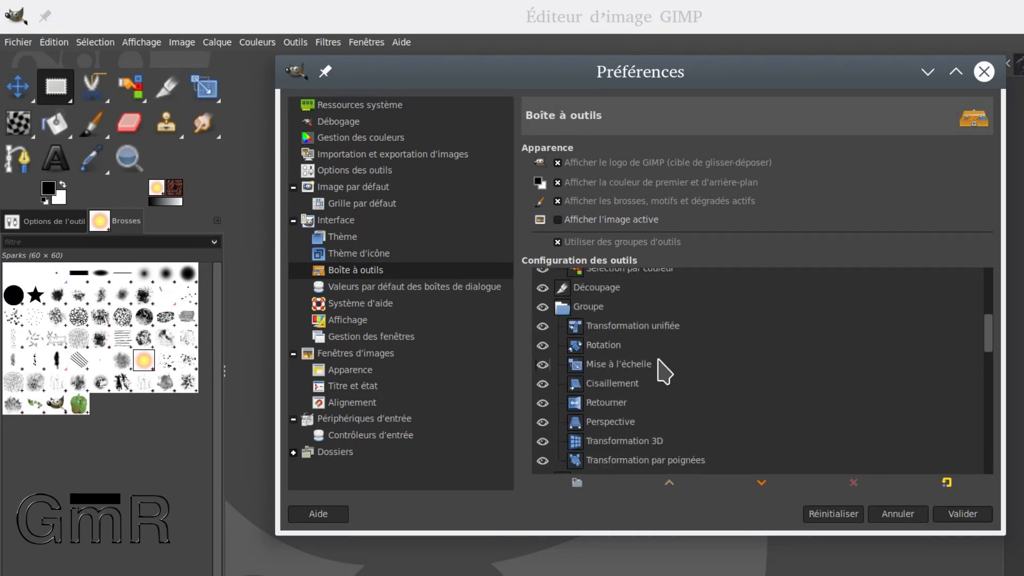
scroll(664, 368, down, 8)
scroll(664, 368, down, 12)
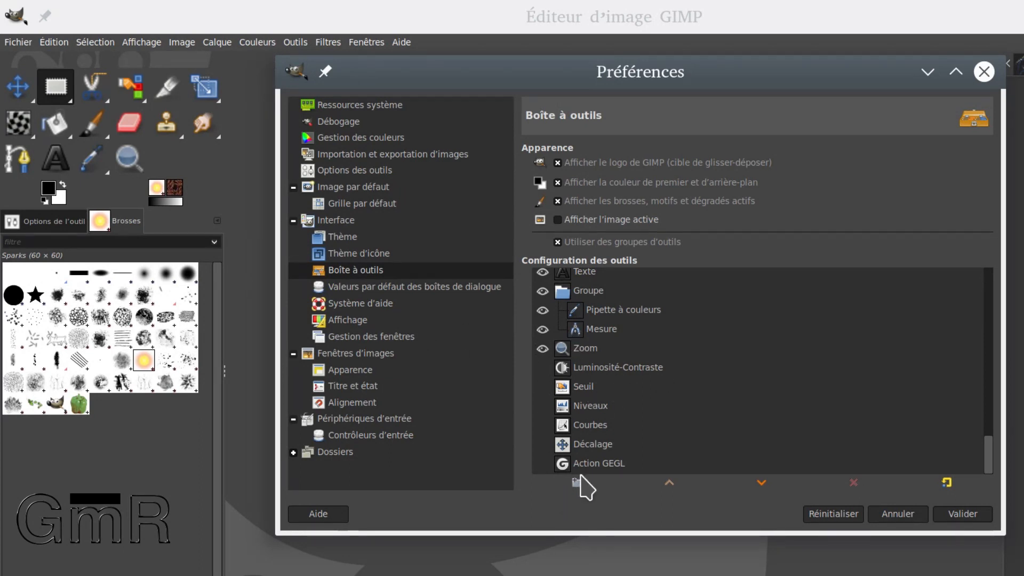
click(540, 368)
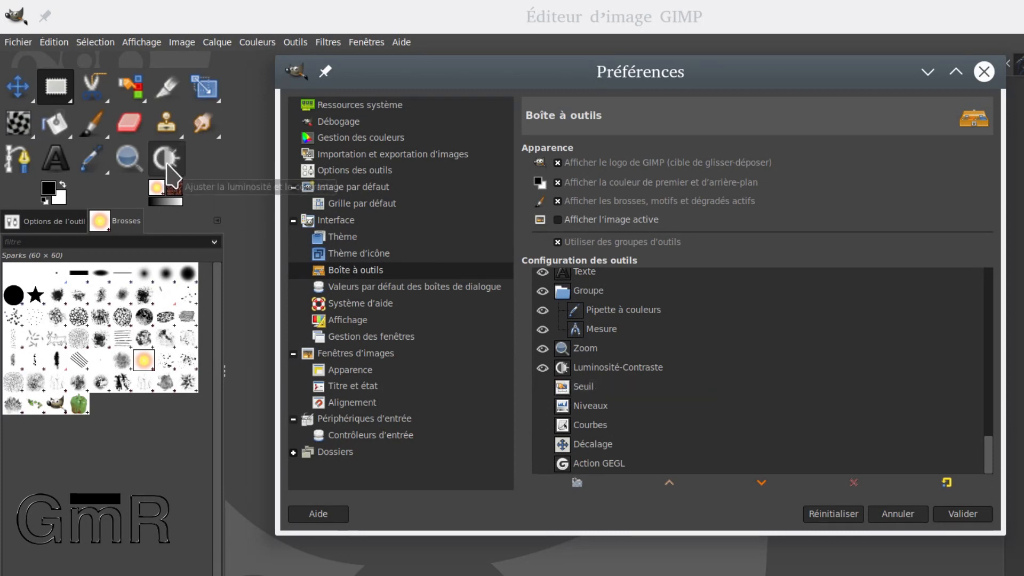
click(542, 368)
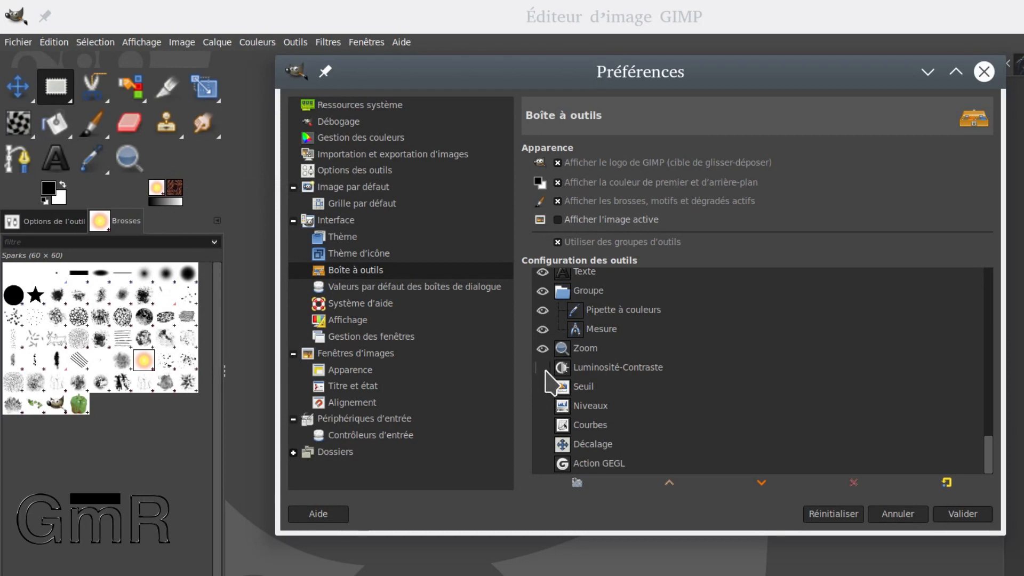
Show the Valeurs par défaut des boîtes de dialogue settings page
click(463, 288)
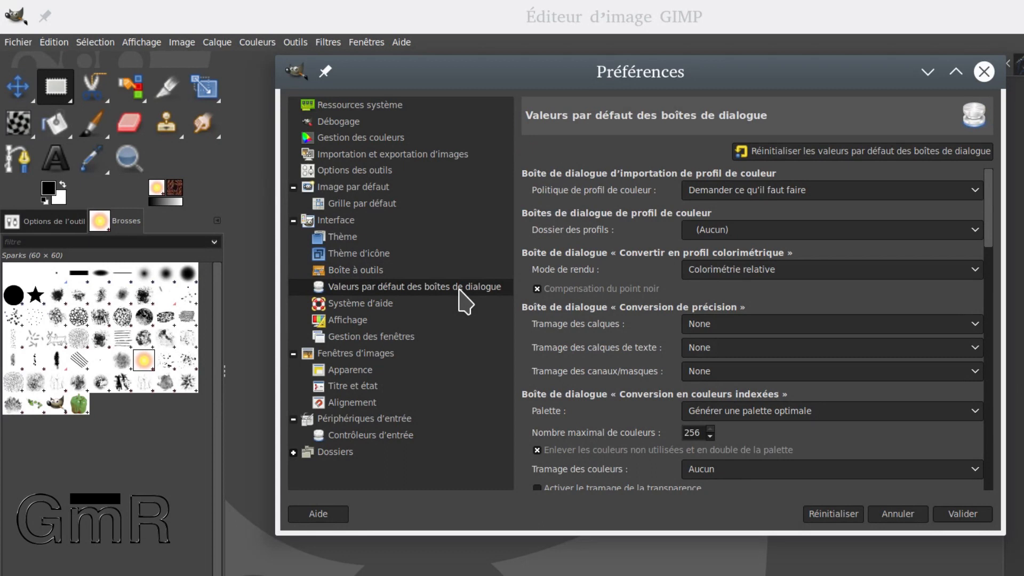
Review the remaining dialog default values, and set the help system's user manual to Utiliser la version en ligne
scroll(694, 348, down, 1)
drag(992, 224, 993, 471)
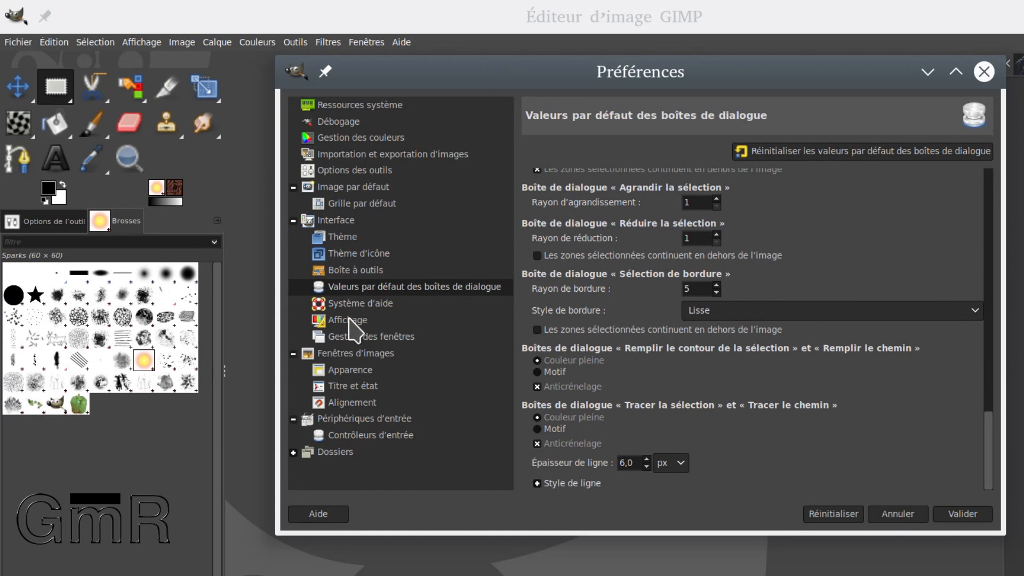
click(363, 304)
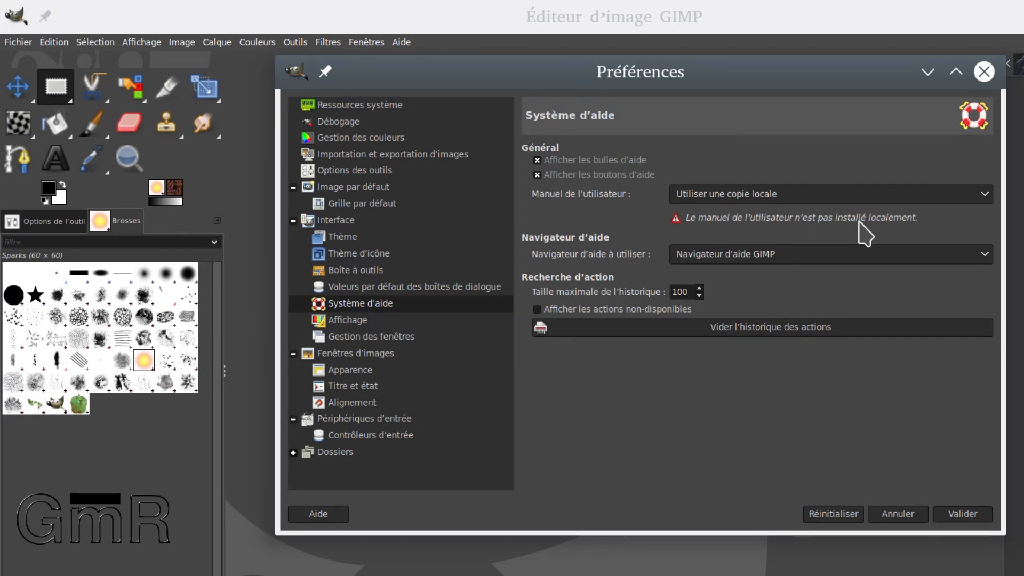
click(983, 194)
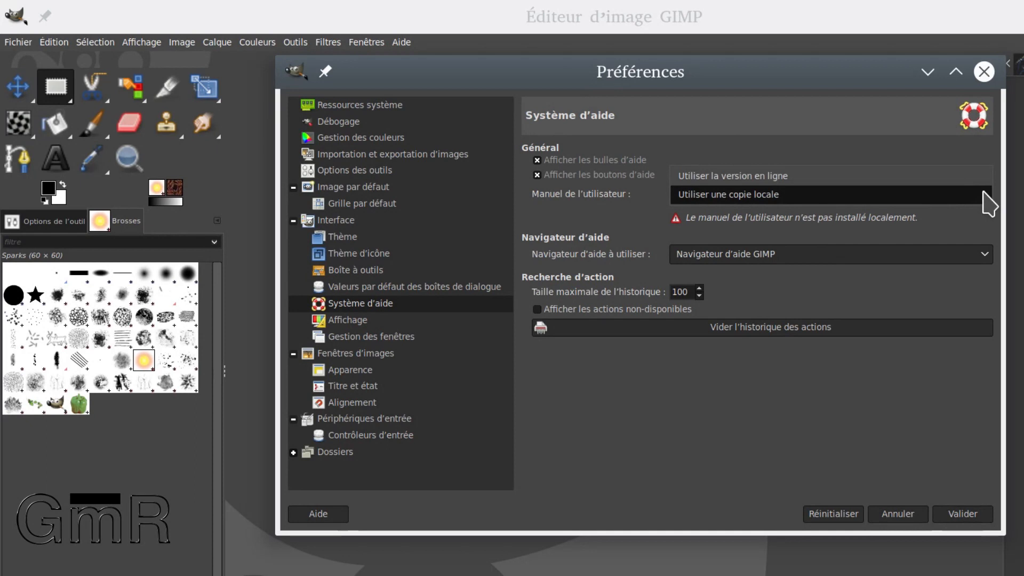
click(828, 176)
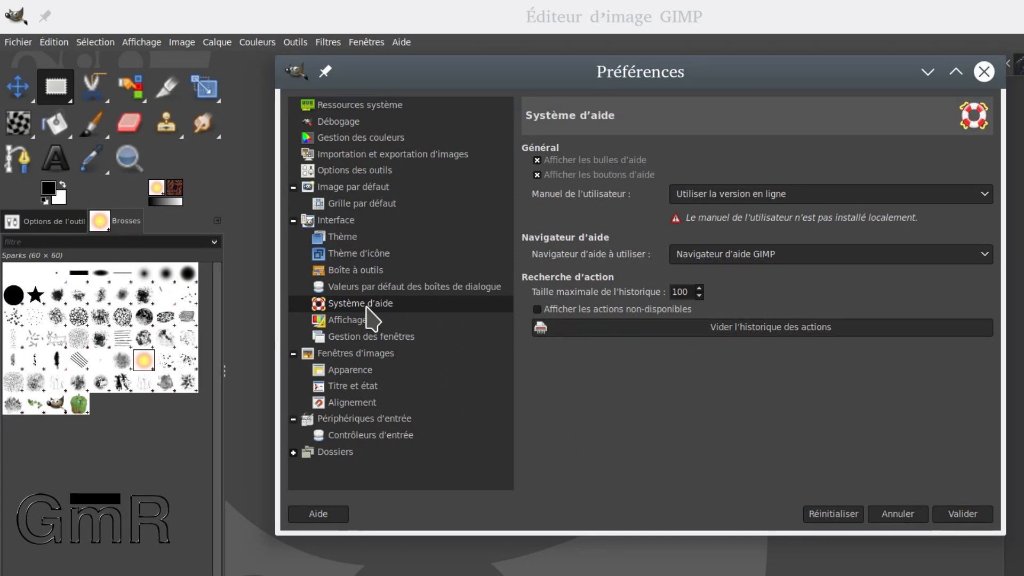
Check the display settings, and in window management keep the Fenêtre utilitaire hint and enable Ouvrir les fenêtres sur le même moniteur qu'avant
click(348, 322)
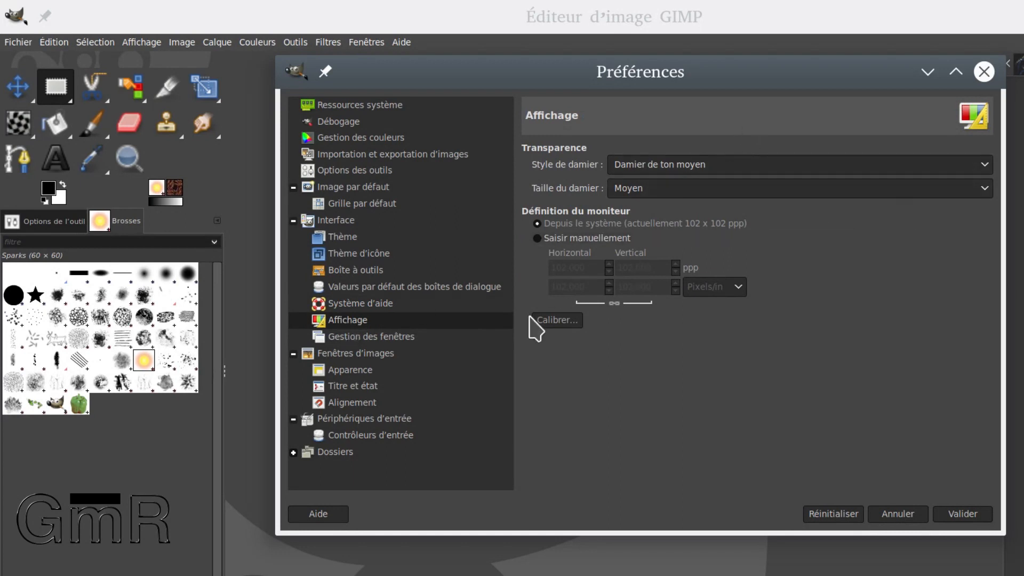
click(394, 342)
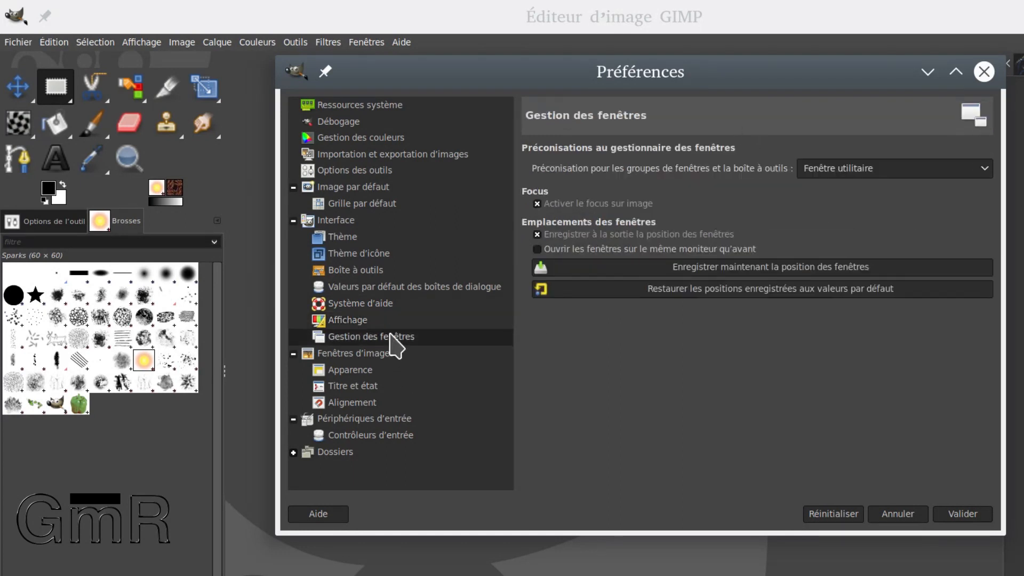
click(937, 172)
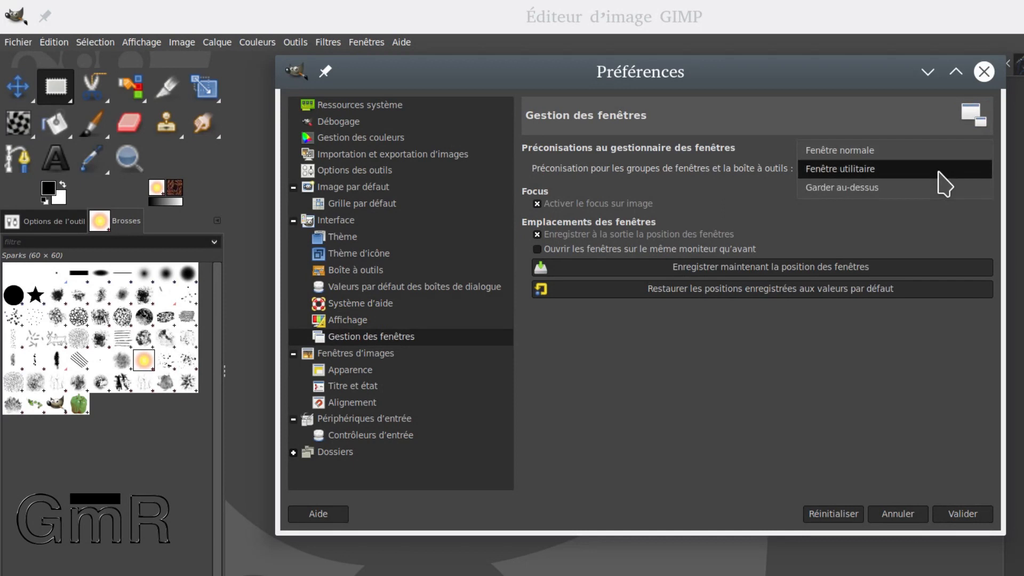
click(908, 169)
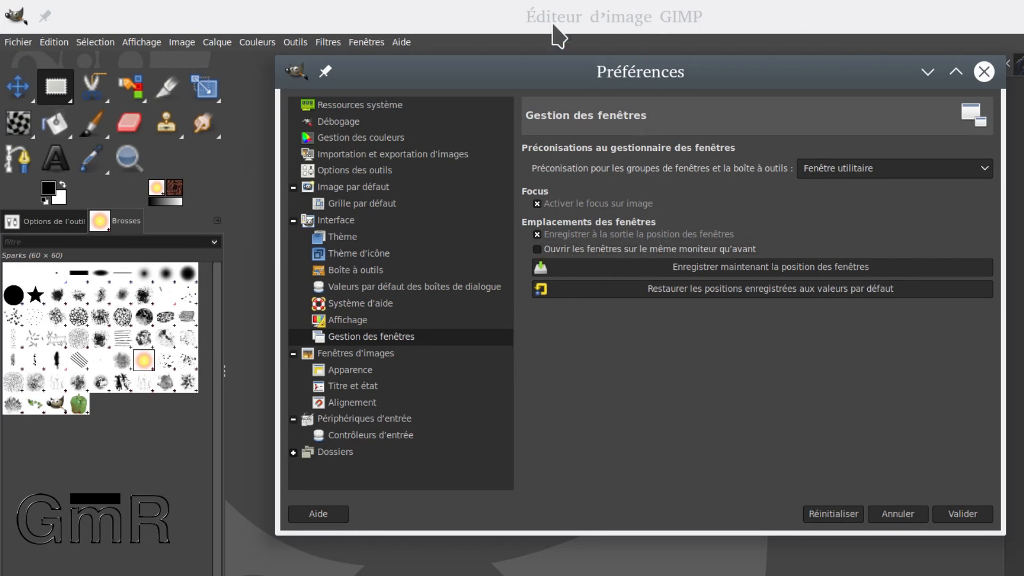
click(545, 249)
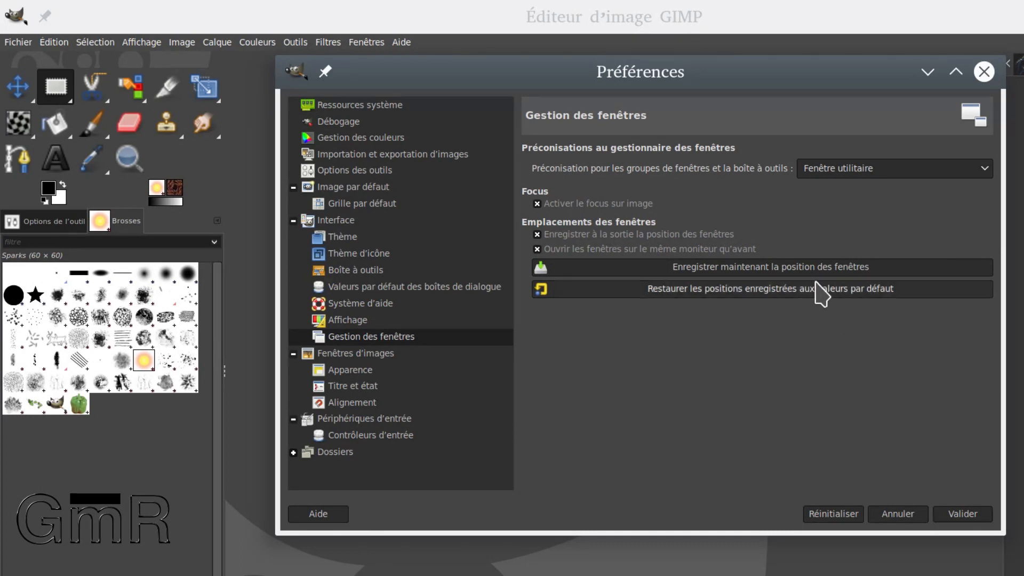
Examine the Fenêtres d'images settings along with their Apparence, Titre et état and Alignement pages
click(353, 355)
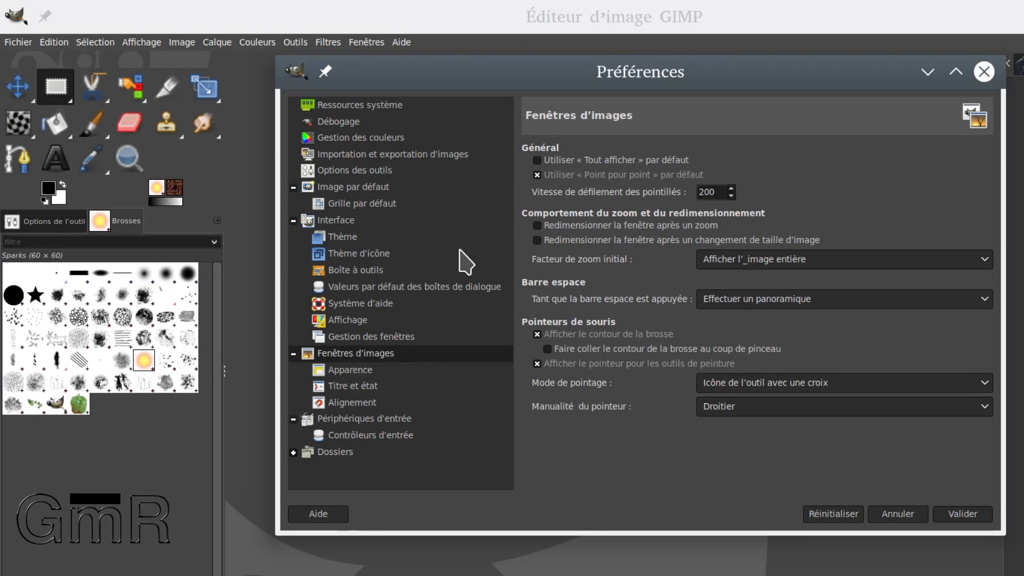
click(331, 368)
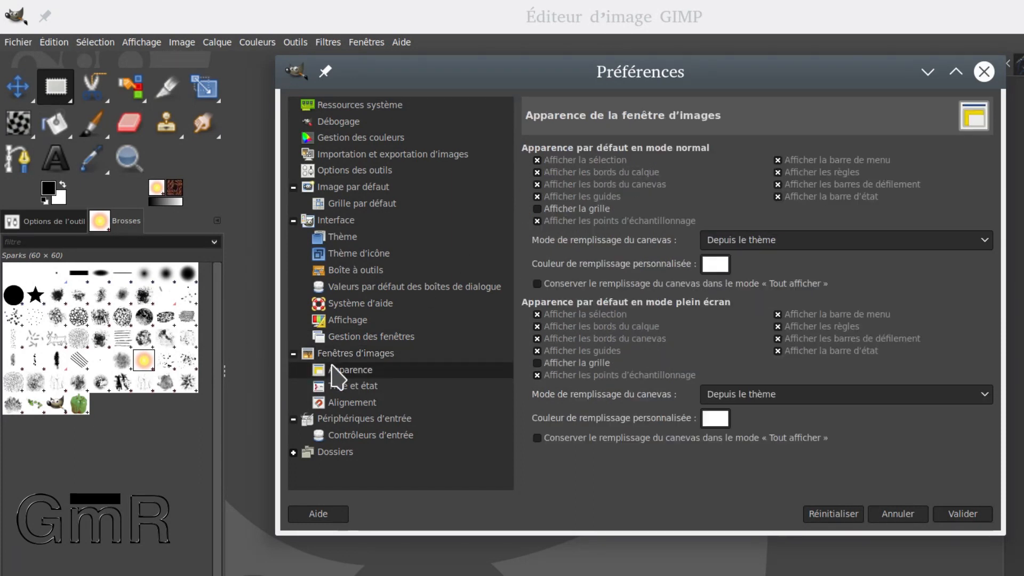
click(362, 386)
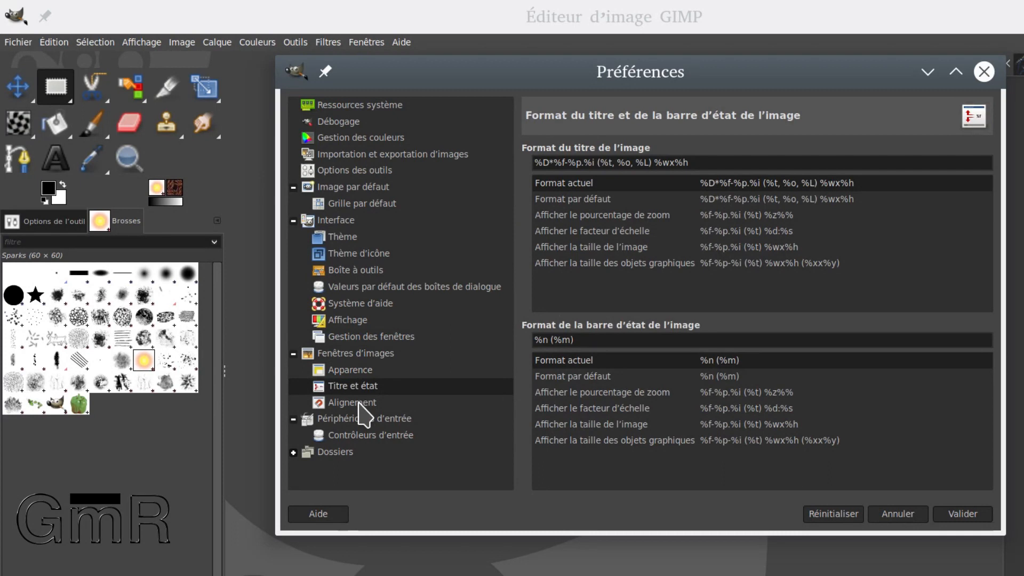
click(359, 403)
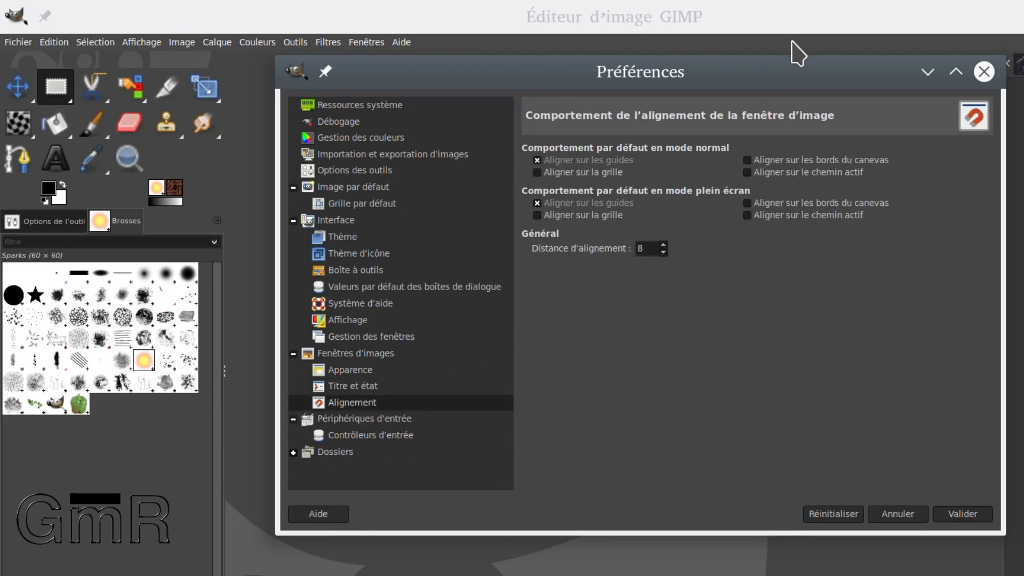
click(355, 384)
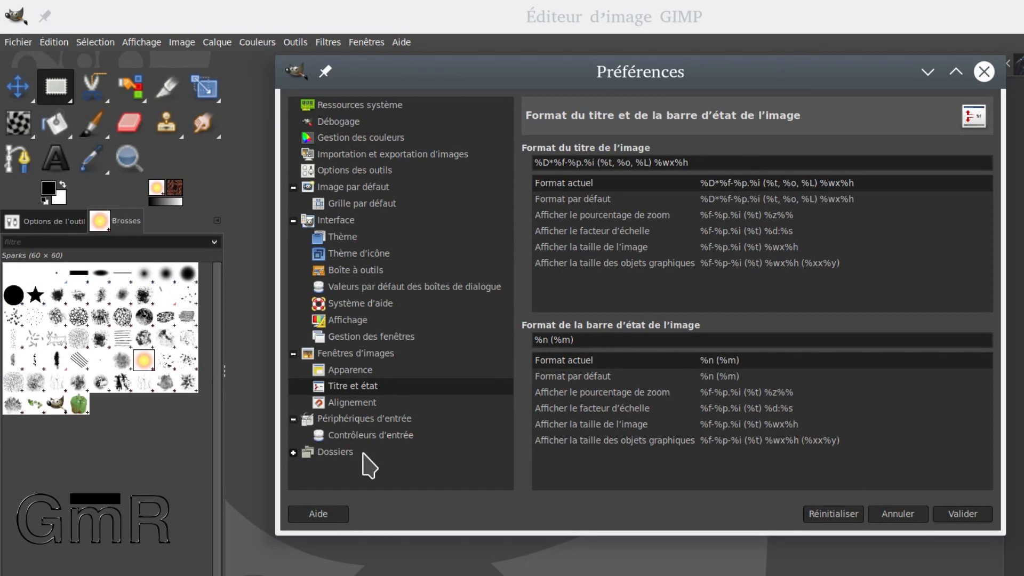
Accept the preference changes and restart GIMP to put them into effect
click(979, 516)
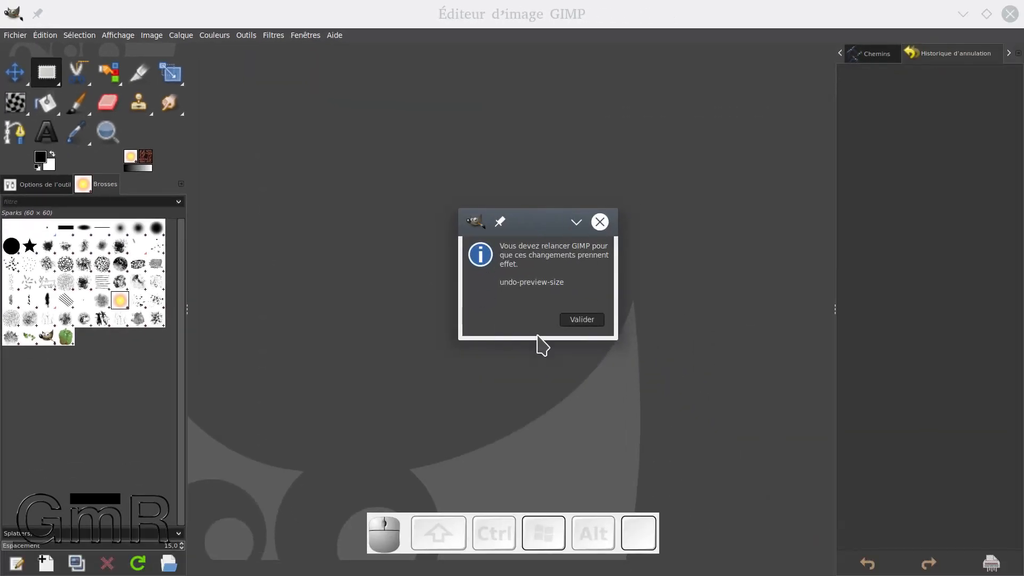
click(587, 320)
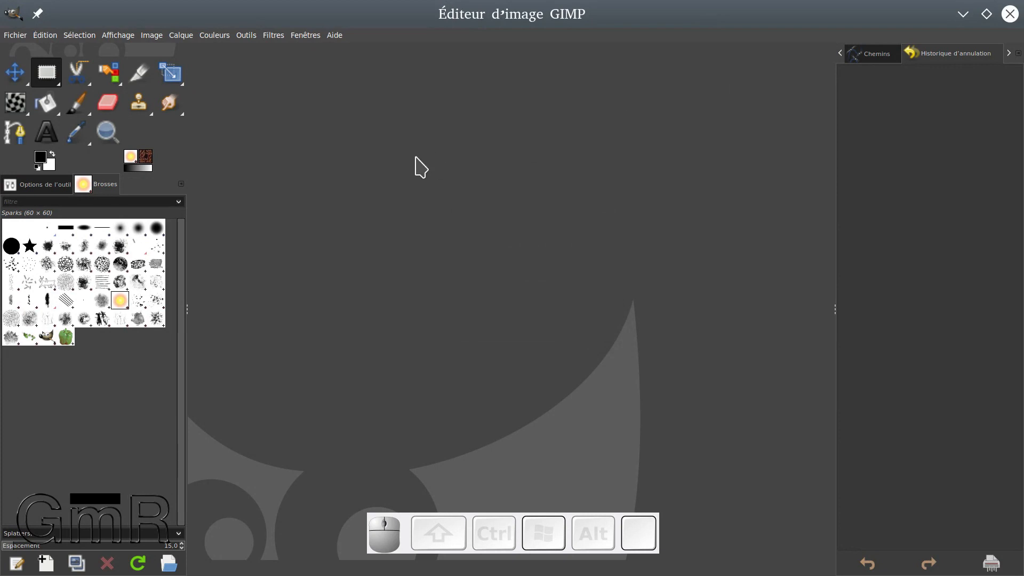
click(1011, 14)
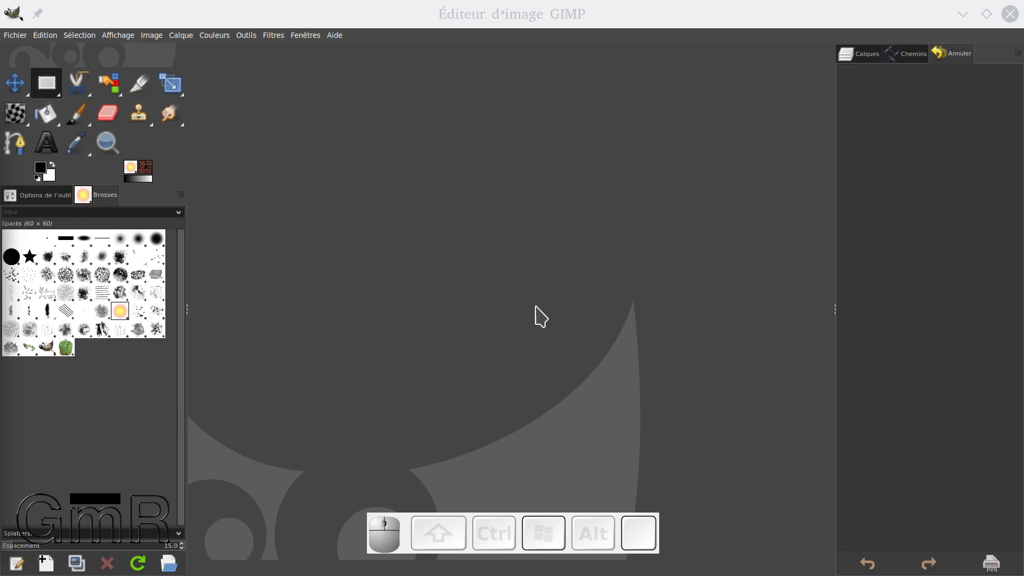
View the rectangular selection's tool options and return to the brushes list
click(52, 195)
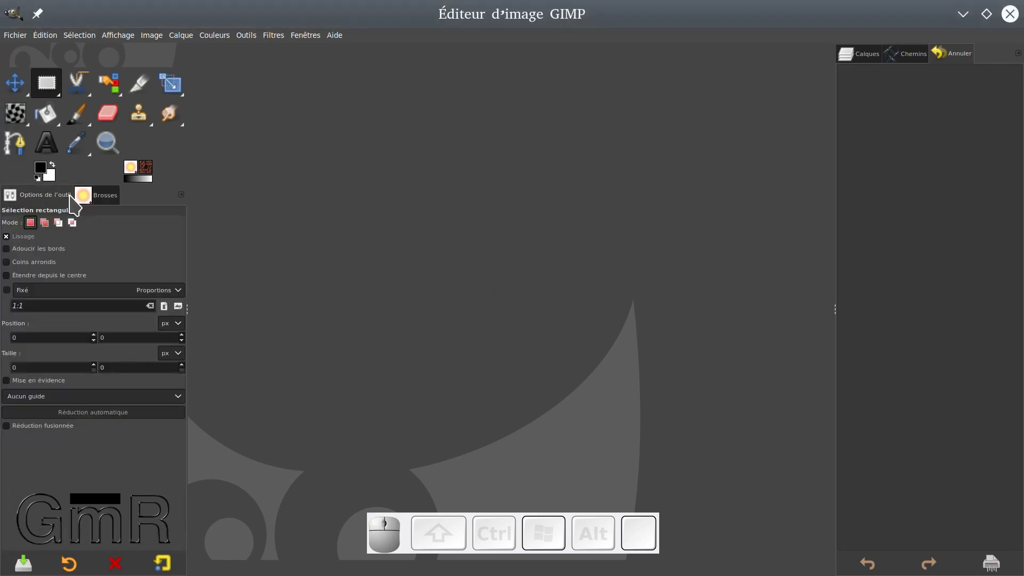
click(95, 197)
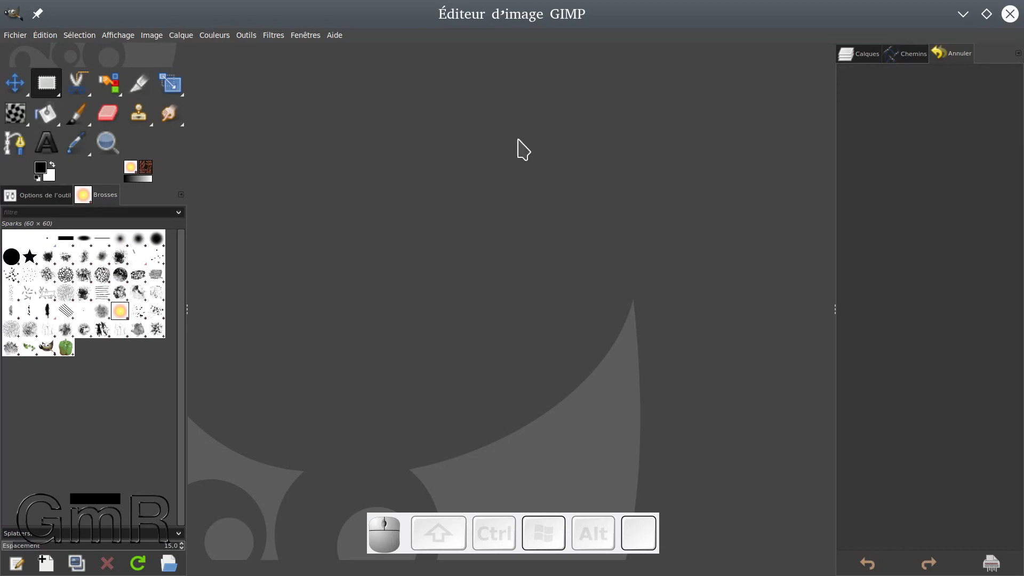